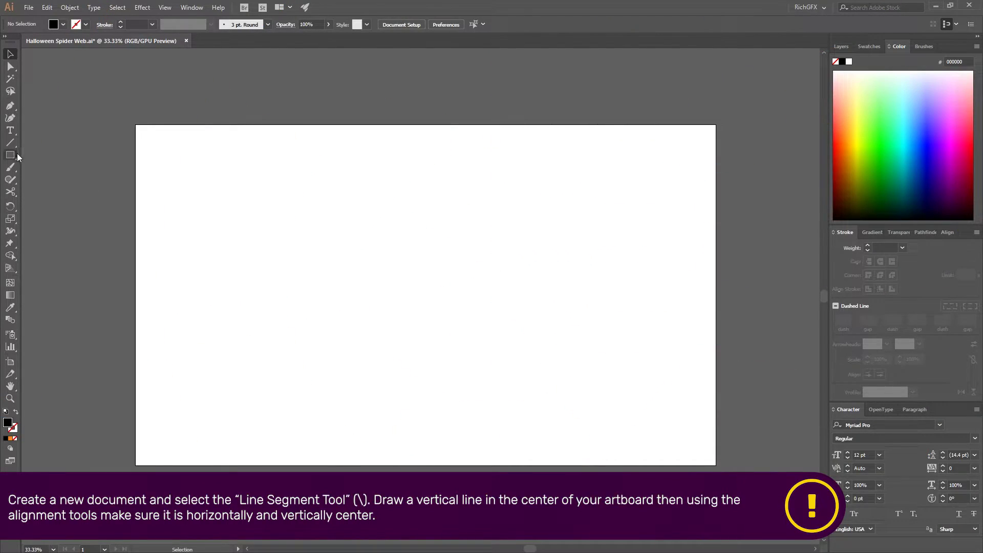
Draw a vertical line and centre it horizontally and vertically on the artboard
left_click(15, 147)
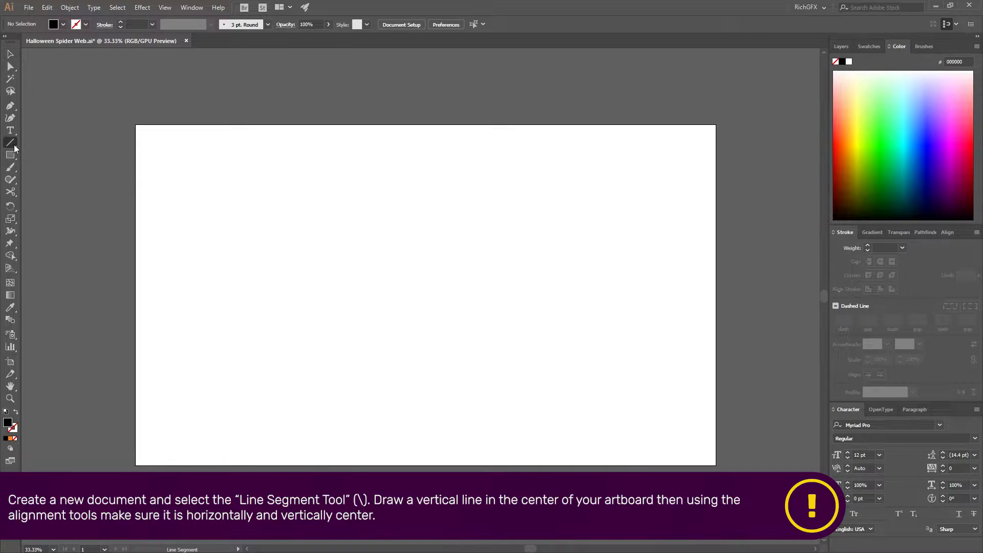
left_click_drag(431, 167, 431, 382)
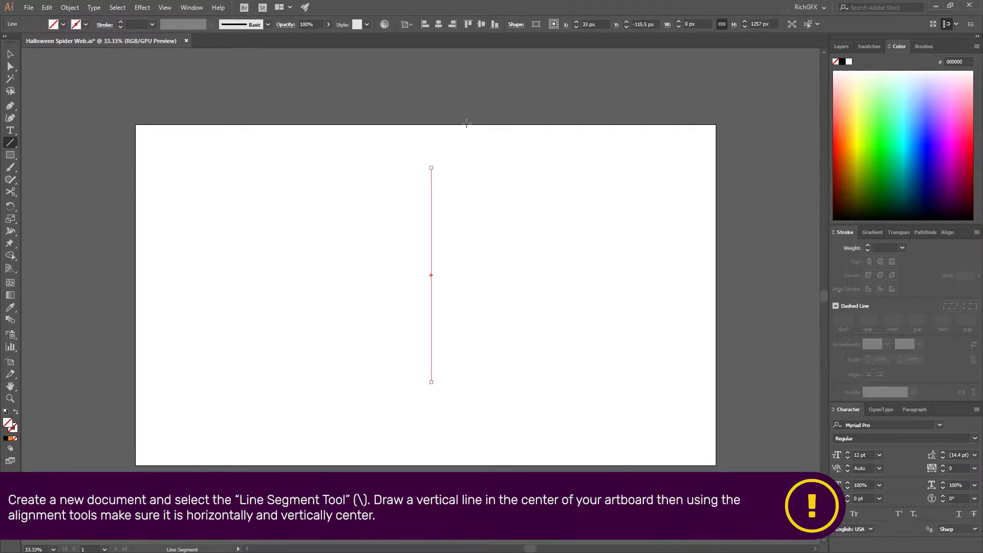
left_click(440, 24)
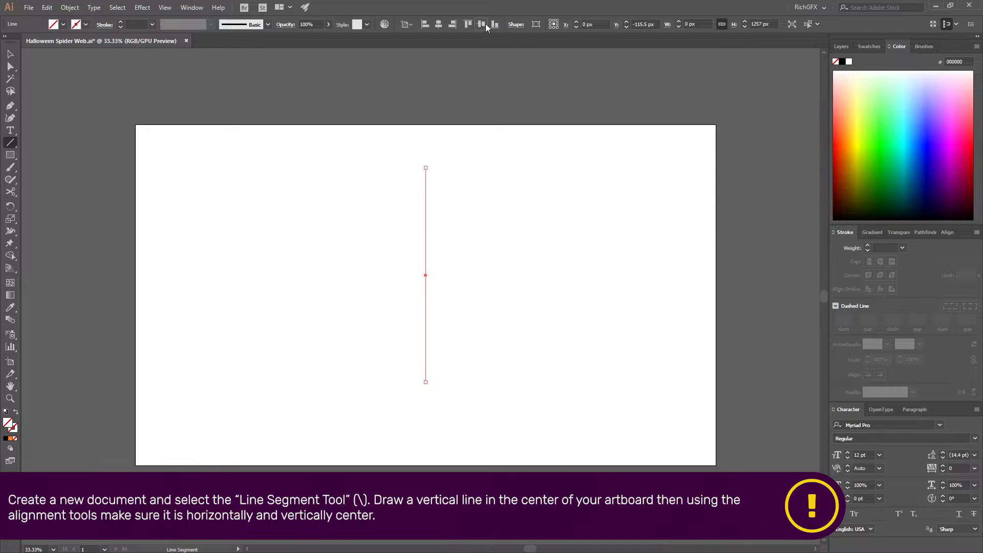
left_click(483, 24)
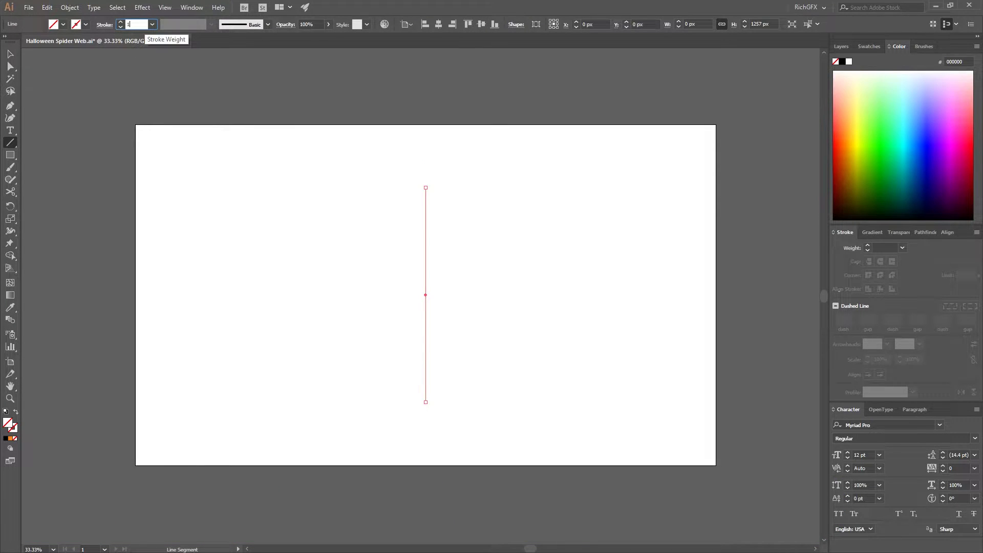
Give the line a 10 pt black stroke
type("0")
key("Return")
left_click(76, 24)
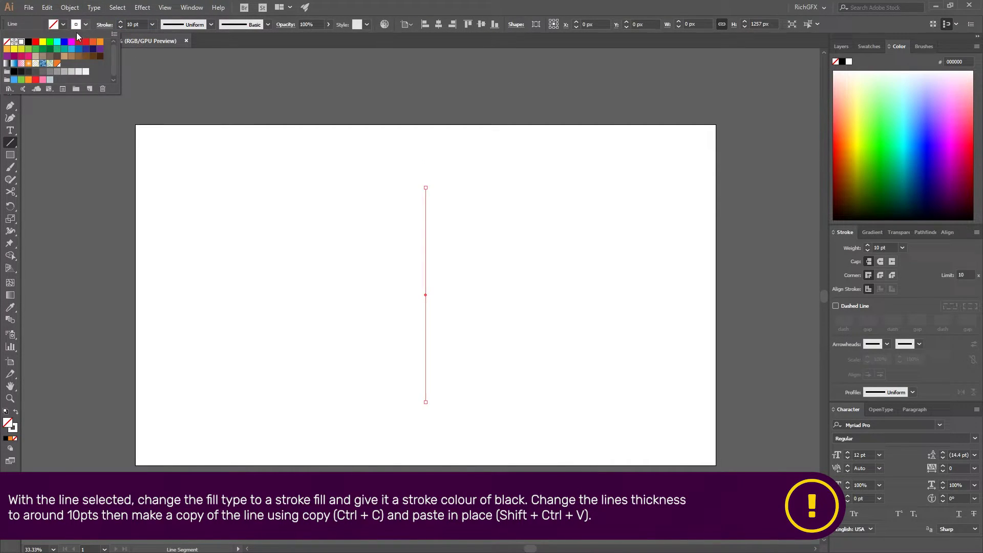
left_click(29, 42)
Copy the black line and paste the copy in place on top of it
left_click(10, 53)
left_click(390, 259)
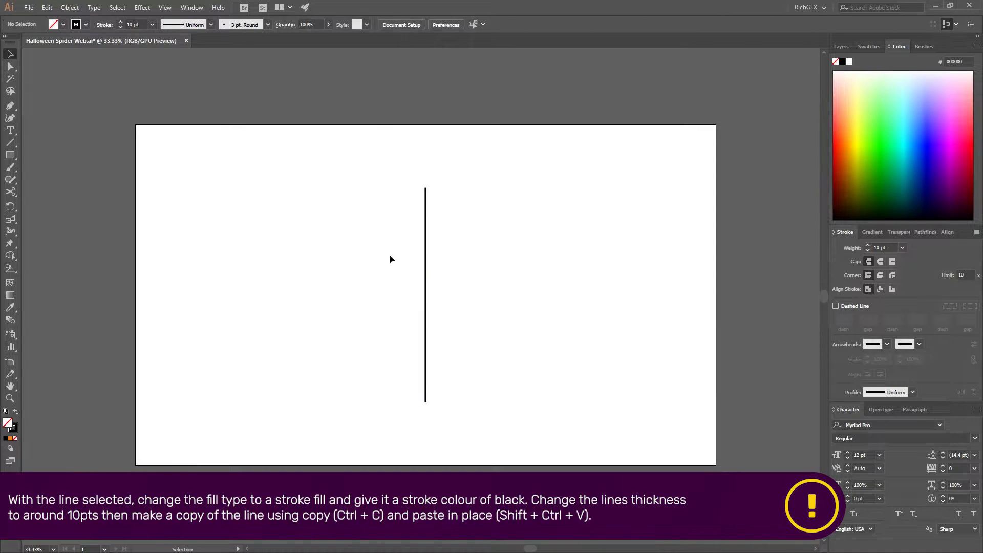
left_click(425, 279)
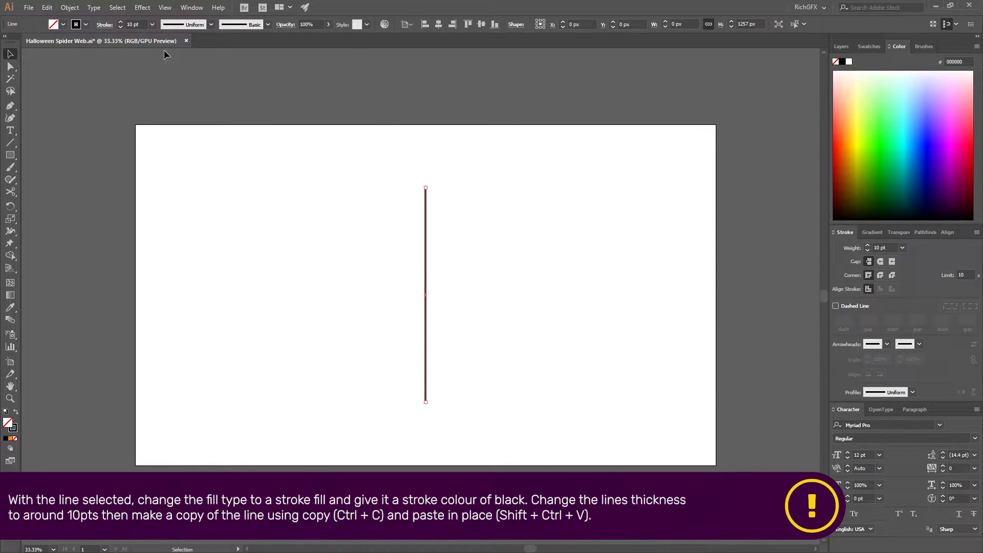
left_click(47, 8)
left_click(78, 56)
left_click(47, 7)
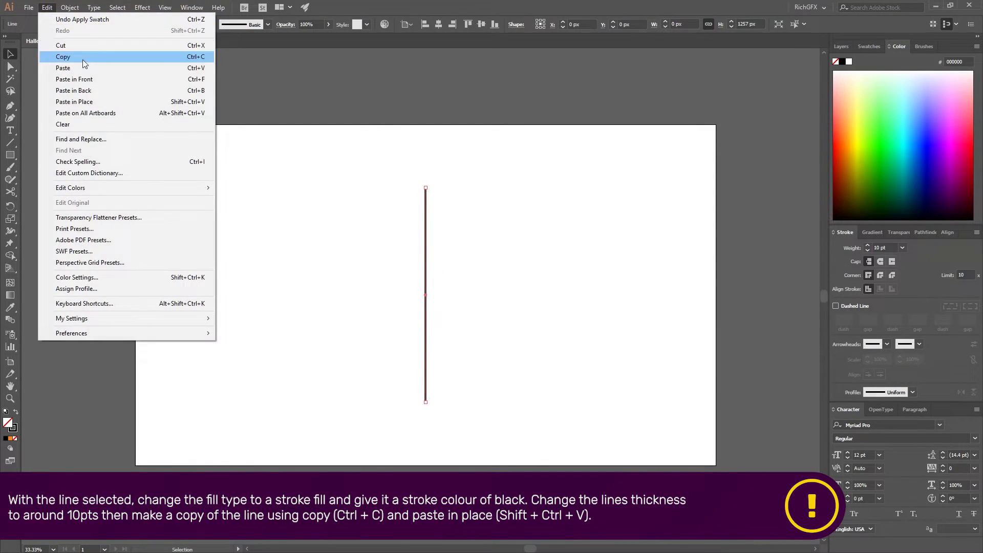
left_click(112, 102)
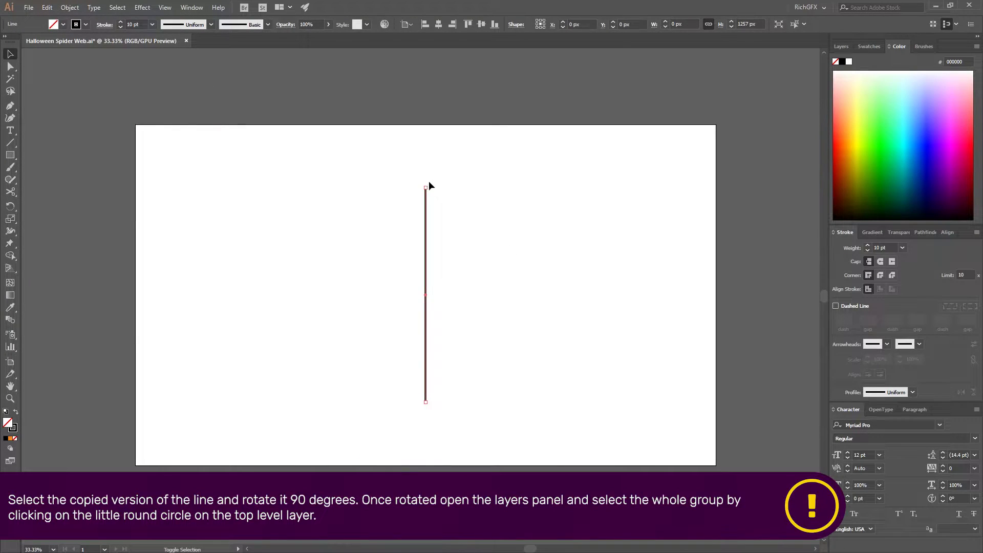
Rotate the copy 90° into a horizontal line and select both lines in Layers
left_click_drag(430, 186, 604, 343)
left_click(699, 379)
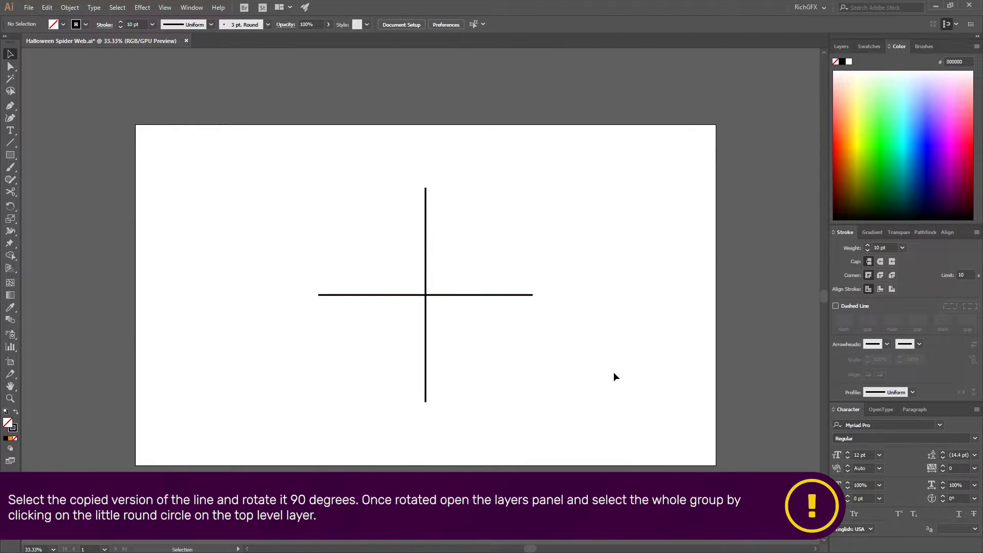
left_click(843, 47)
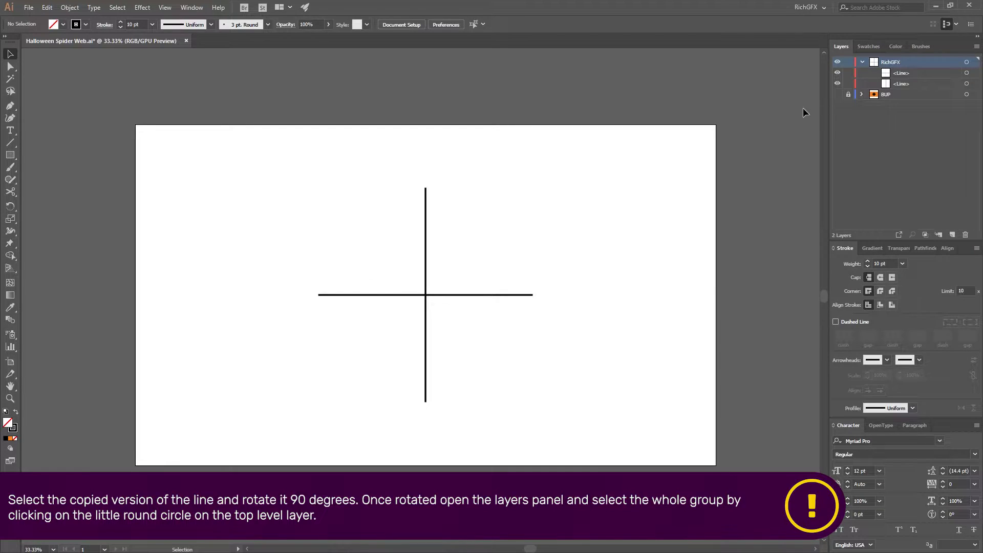
left_click(967, 63)
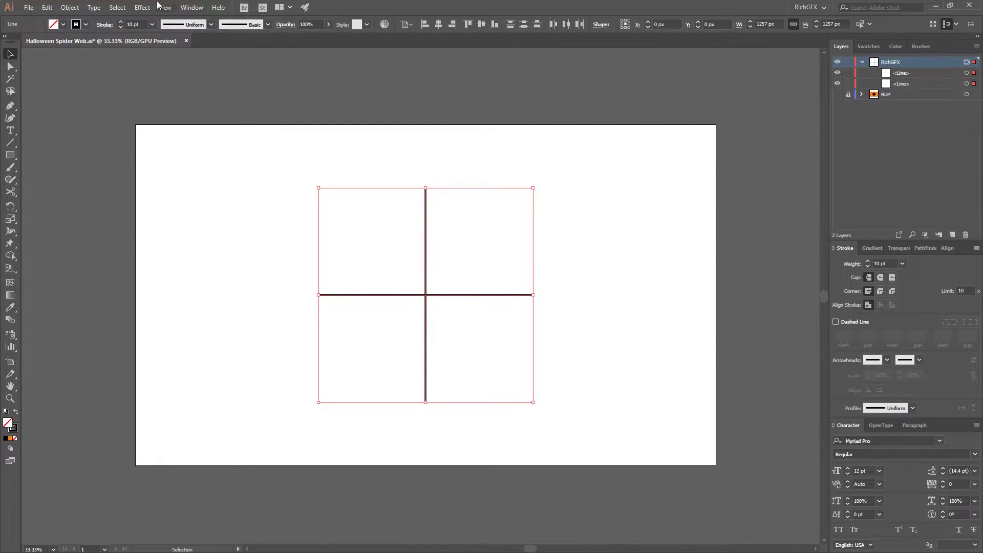
Apply a Transform effect with 30° rotation and 11 copies to fan out the spokes
left_click(142, 7)
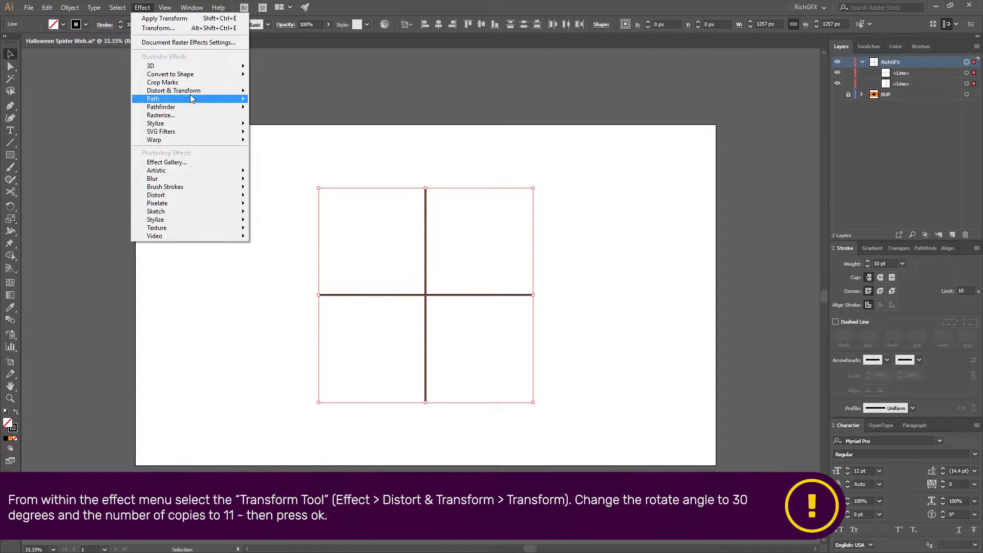
mouse_move(173, 91)
left_click(315, 126)
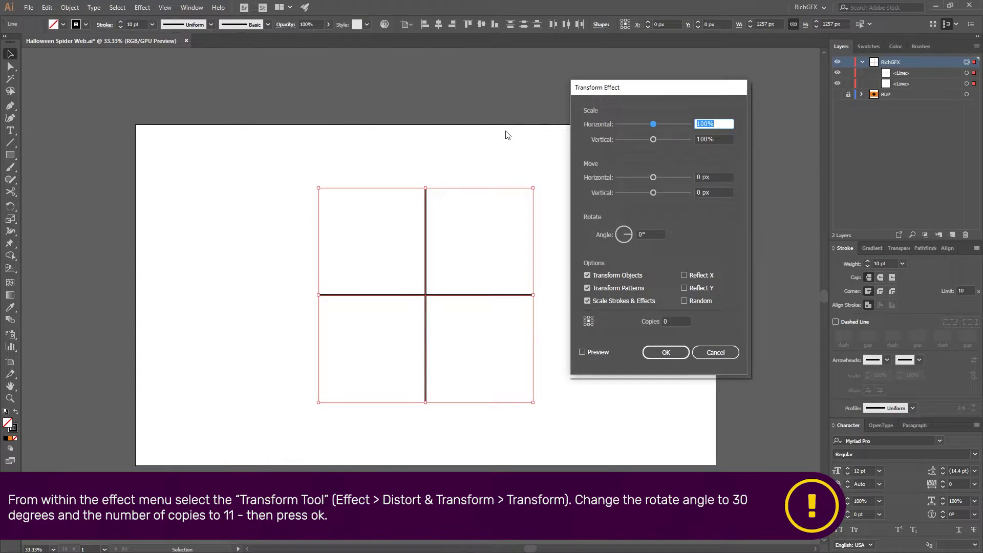
left_click(654, 234)
type("30")
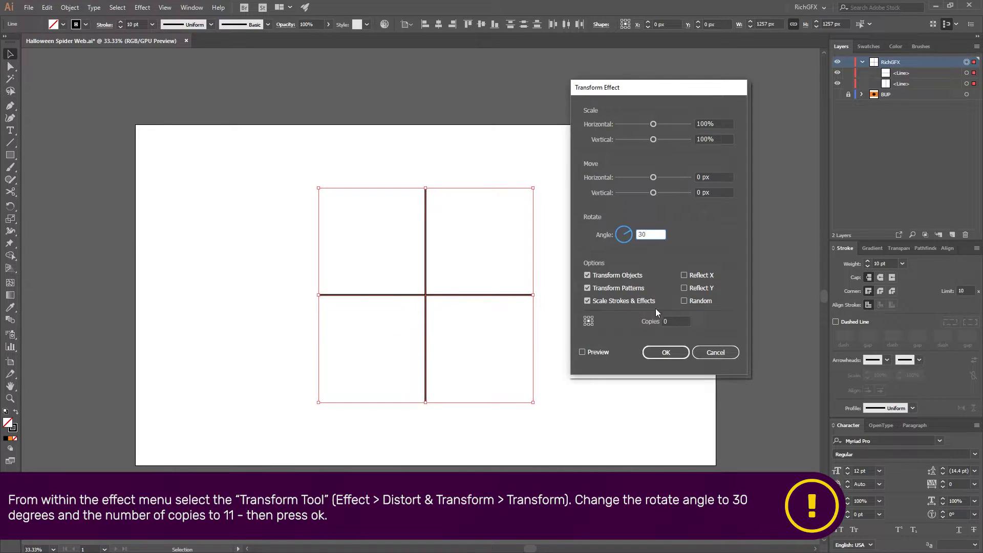
key("Tab")
type("11")
left_click(608, 352)
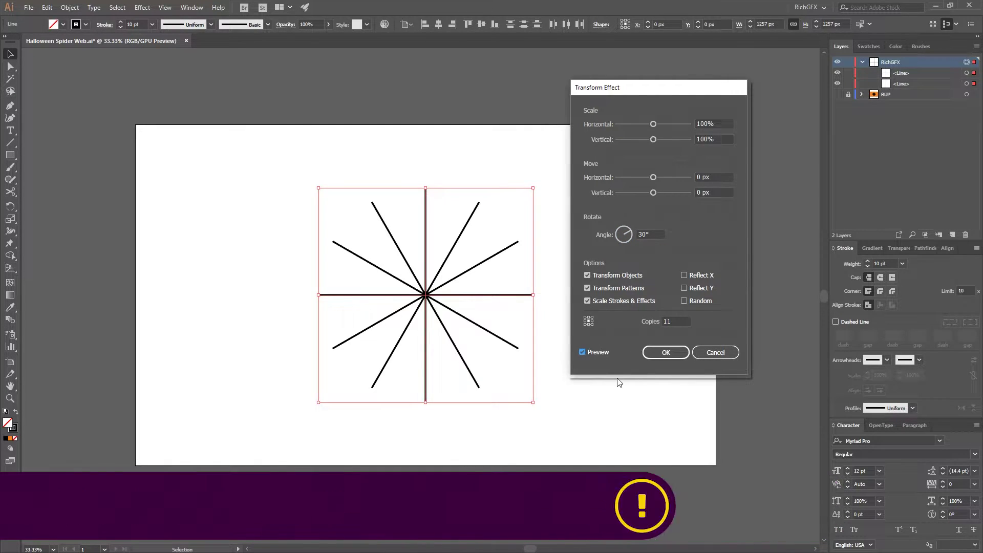
left_click(666, 353)
Zoom in and draw the first two inner threads between neighbouring spokes with the Pen tool
key("b")
scroll(431, 282, "up", 1)
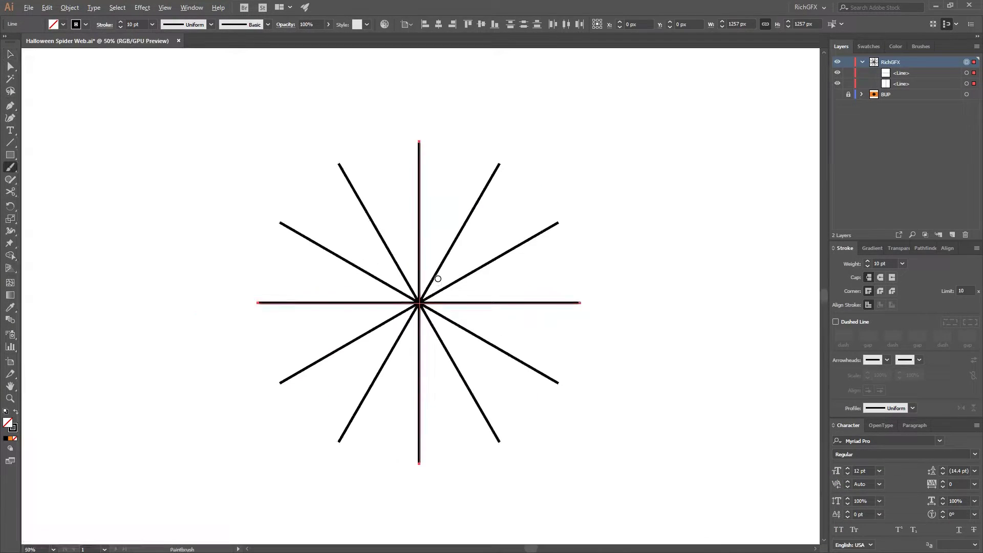
scroll(430, 283, "up", 2)
scroll(413, 313, "up", 1)
scroll(418, 323, "up", 2)
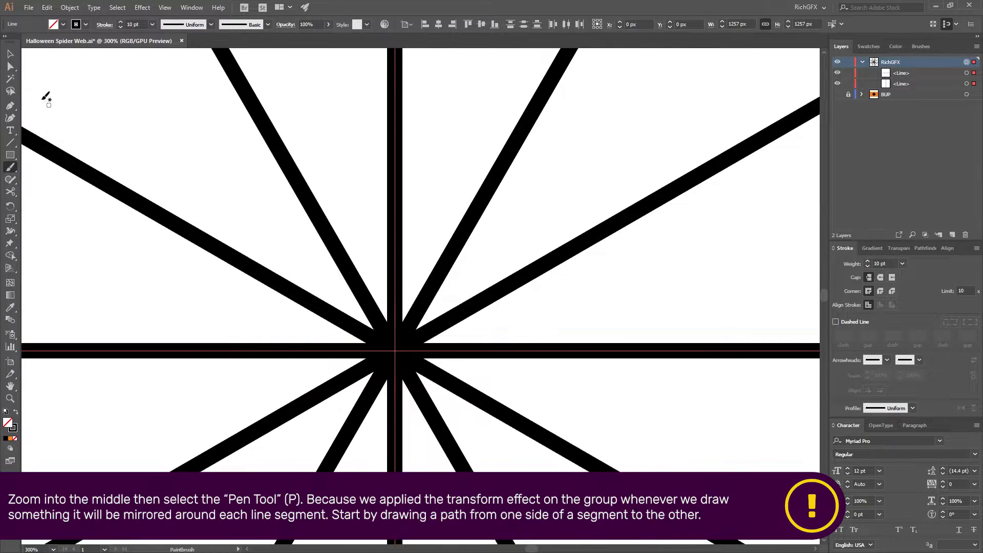
left_click(394, 261)
left_click(439, 273)
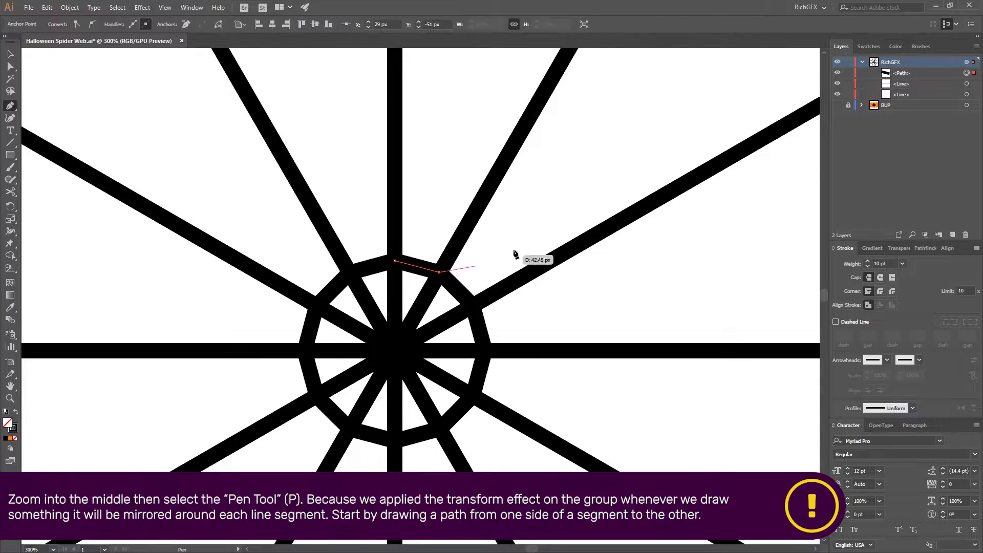
key("Escape")
left_click_drag(589, 171, 528, 271)
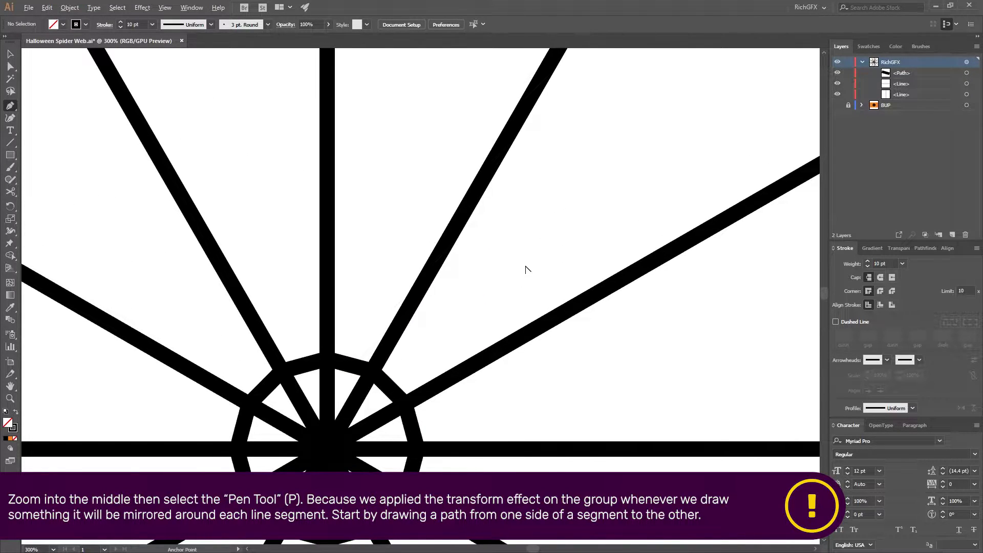
scroll(527, 269, "down", 1)
scroll(556, 222, "up", 2)
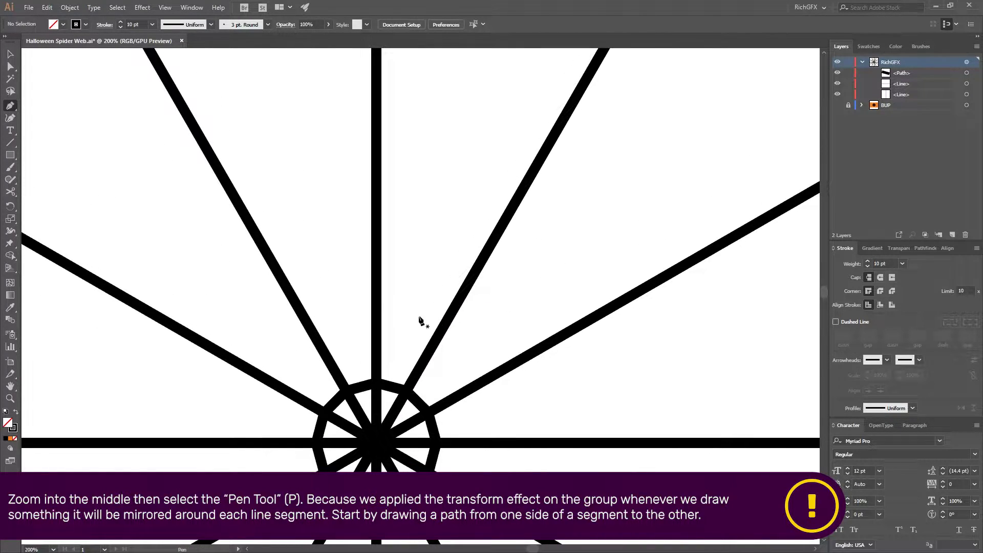
left_click(377, 305)
left_click(442, 330)
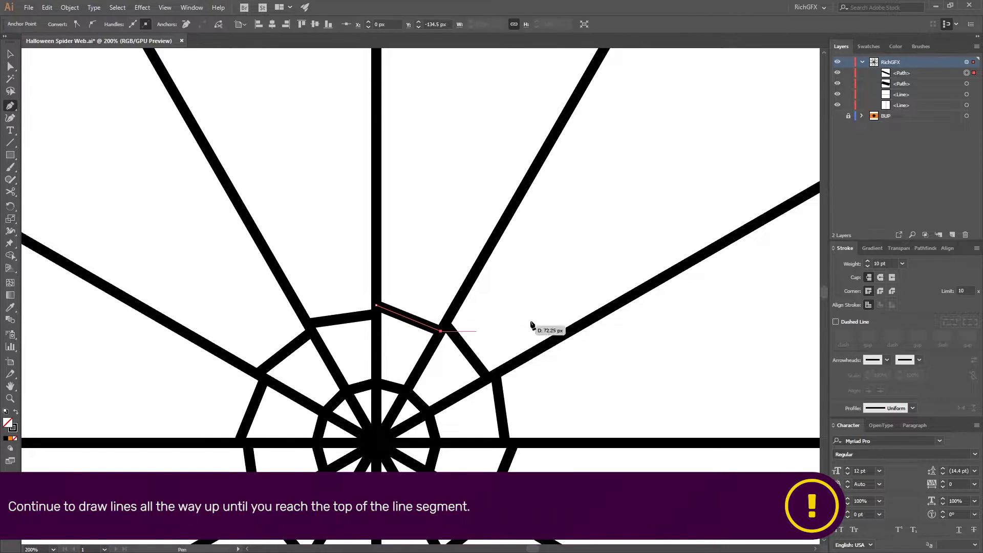
key("Escape")
Add two more threads between spokes farther out from the centre
scroll(600, 246, "down", 2)
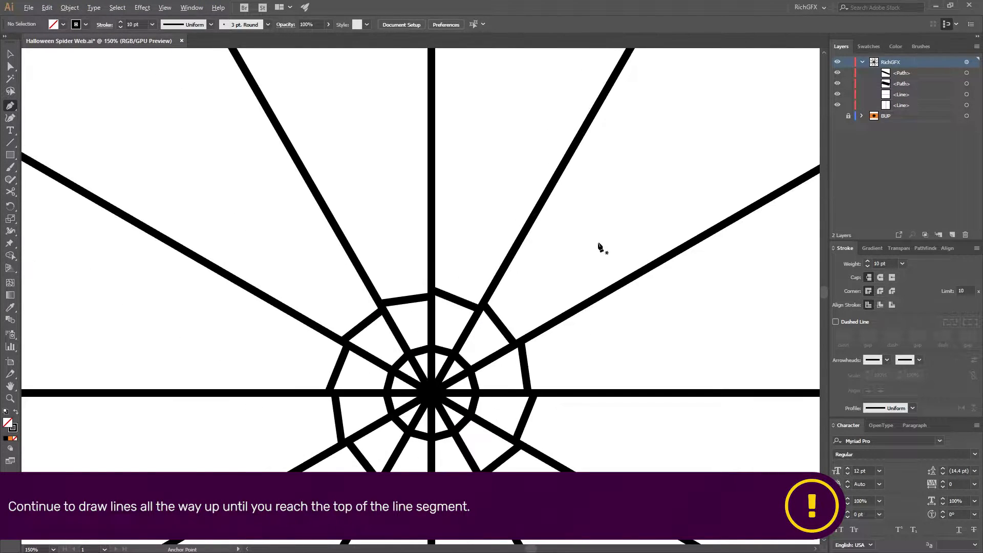
scroll(601, 257, "up", 1)
scroll(601, 266, "up", 1)
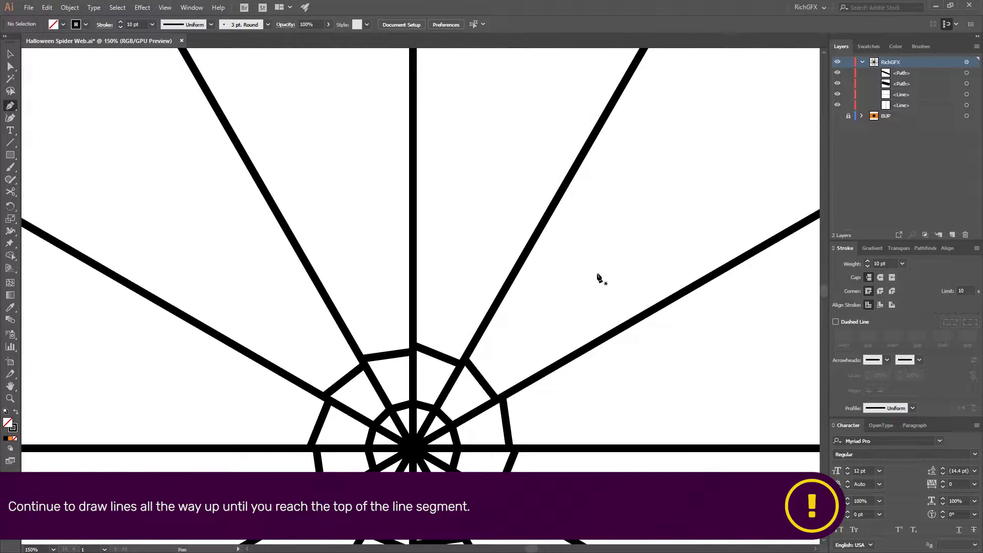
left_click(496, 310)
left_click(559, 363)
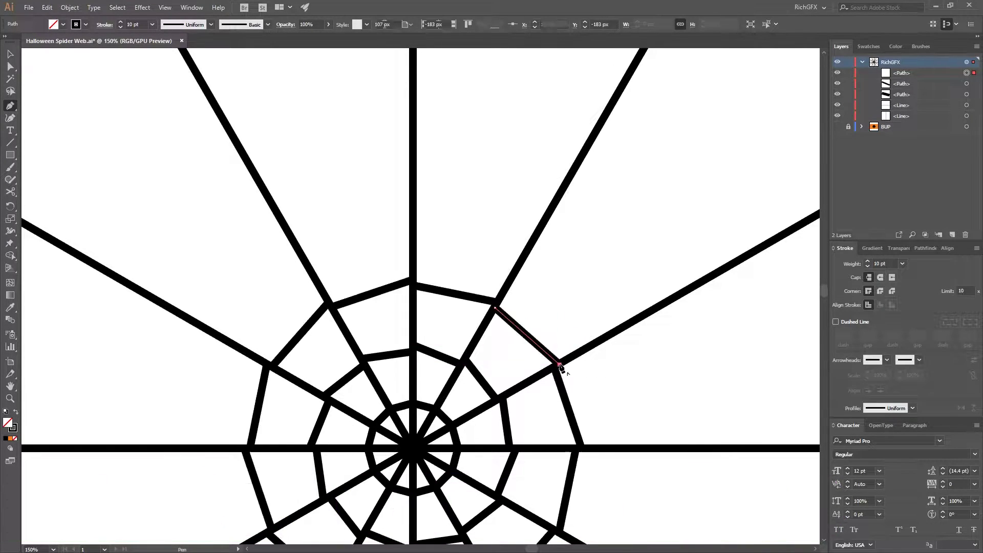
left_click(538, 236)
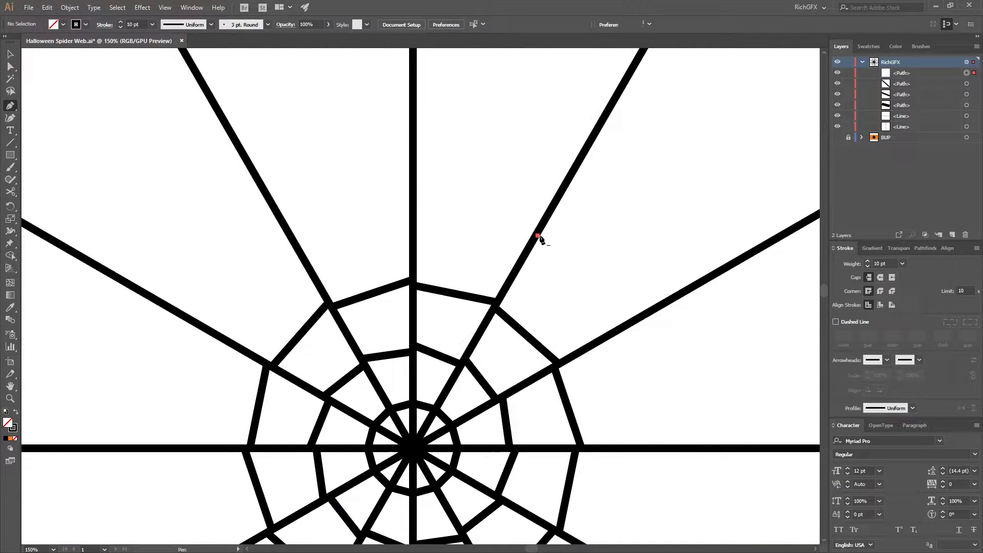
left_click(654, 310)
left_click(684, 215, "ctrl")
Add the outermost threads reaching toward the spoke tips
key("ctrl+minus")
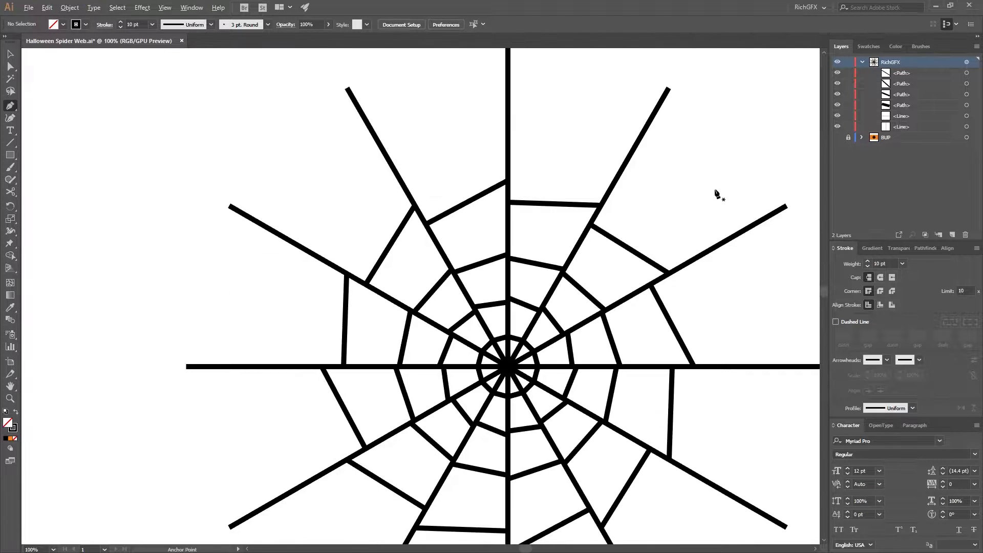
left_click_drag(717, 193, 597, 249)
left_click(546, 236)
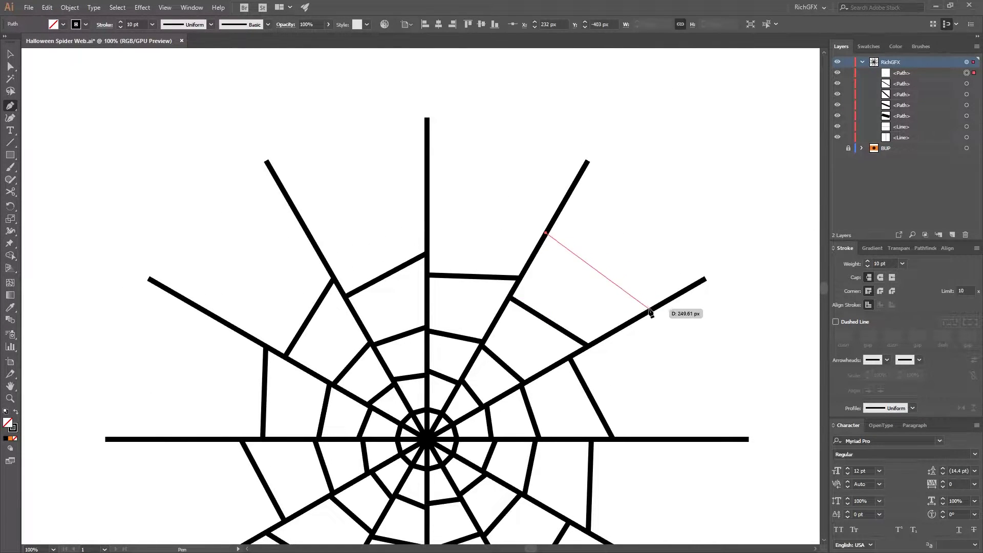
left_click(638, 317)
left_click(590, 185, "ctrl")
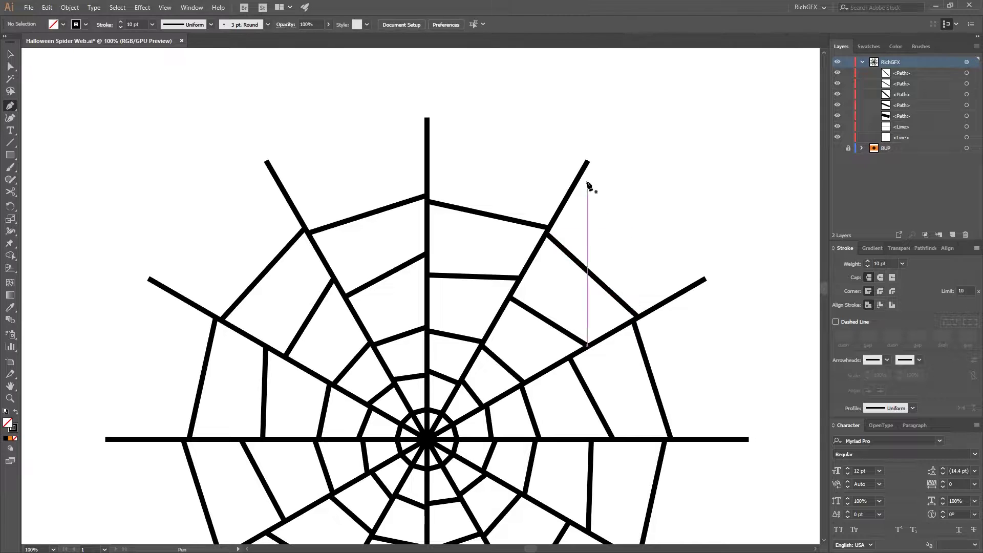
left_click(577, 185)
left_click(676, 293)
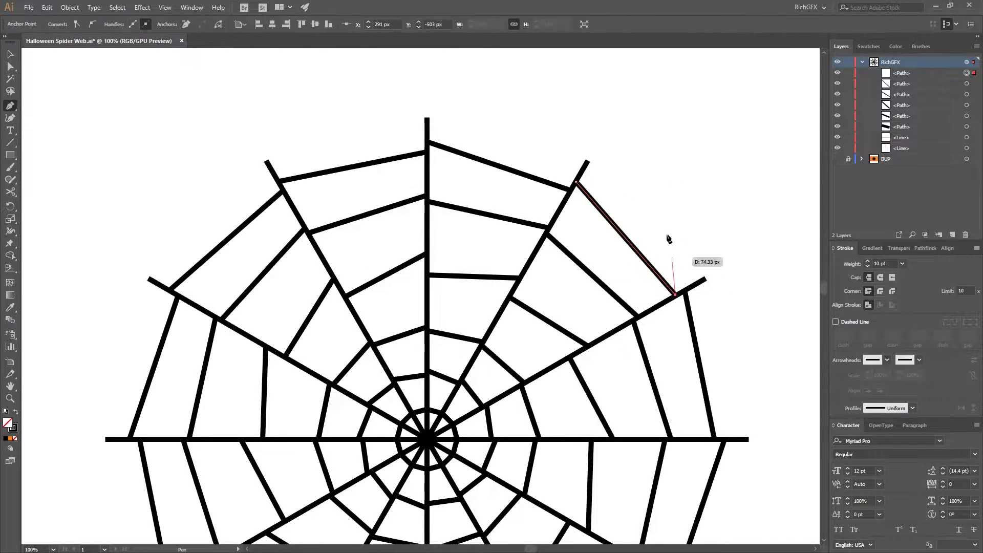
left_click(680, 245, "ctrl")
With Direct Selection, drag the first strand's end anchors onto their spokes
left_click(11, 66)
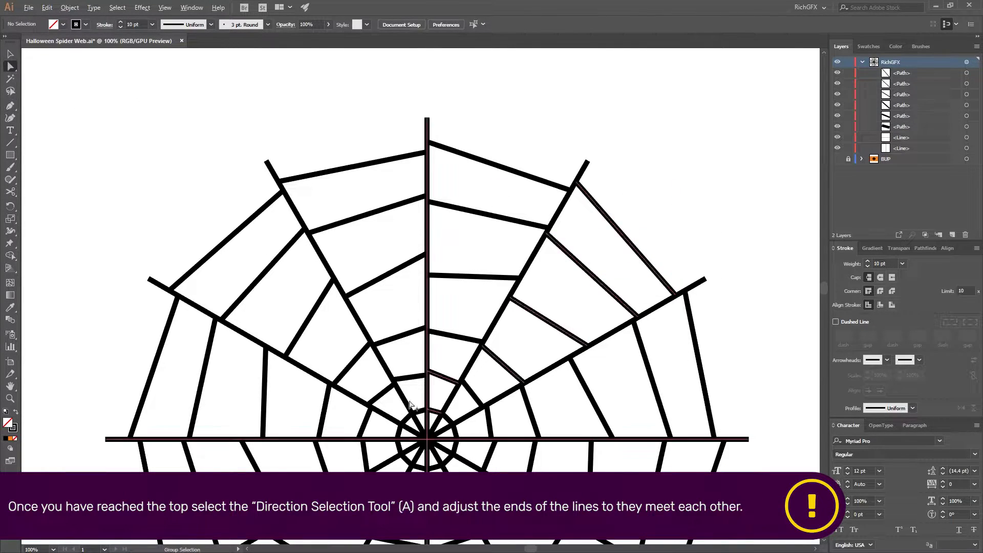
scroll(461, 406, "up", 2)
scroll(519, 346, "up", 1)
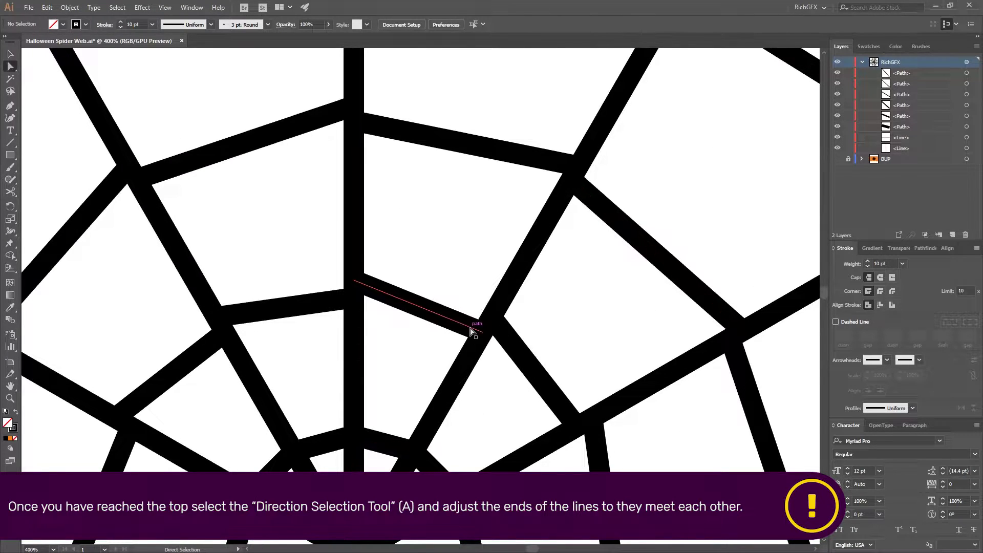
left_click(446, 321)
left_click_drag(491, 327, 493, 322)
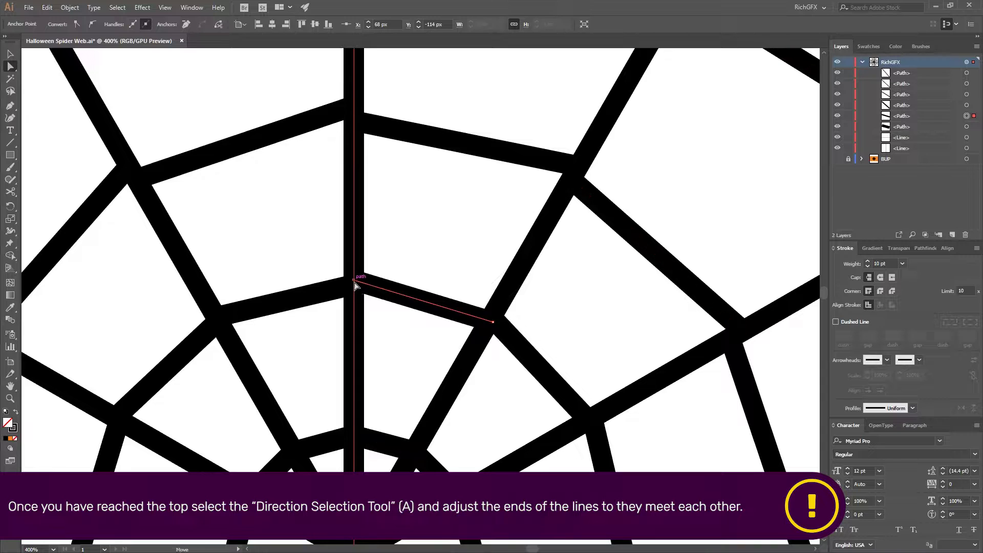
left_click_drag(354, 280, 354, 287)
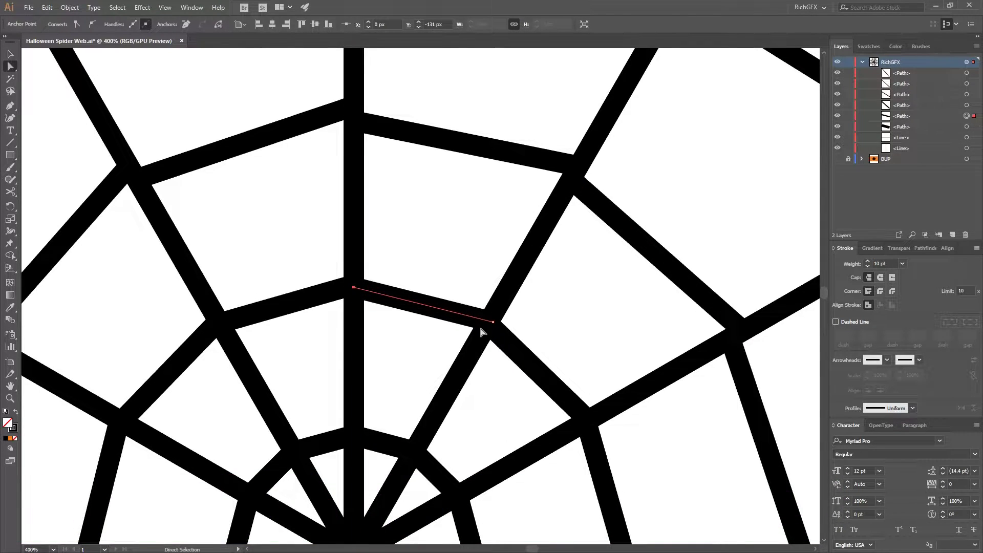
left_click_drag(497, 321, 489, 322)
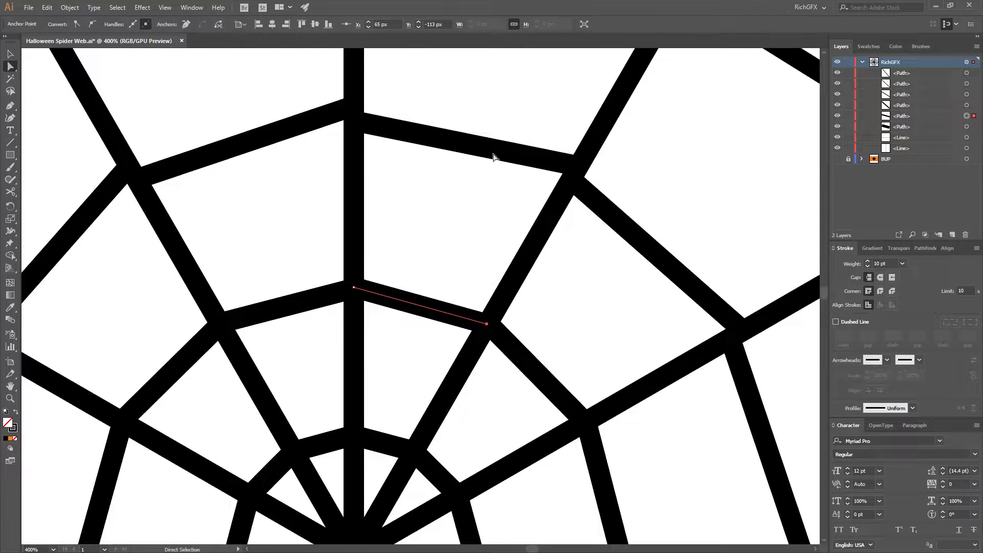
Snap the remaining diagonal and upper strand ends onto their spoke junctions
key("ctrl+a")
left_click(666, 195)
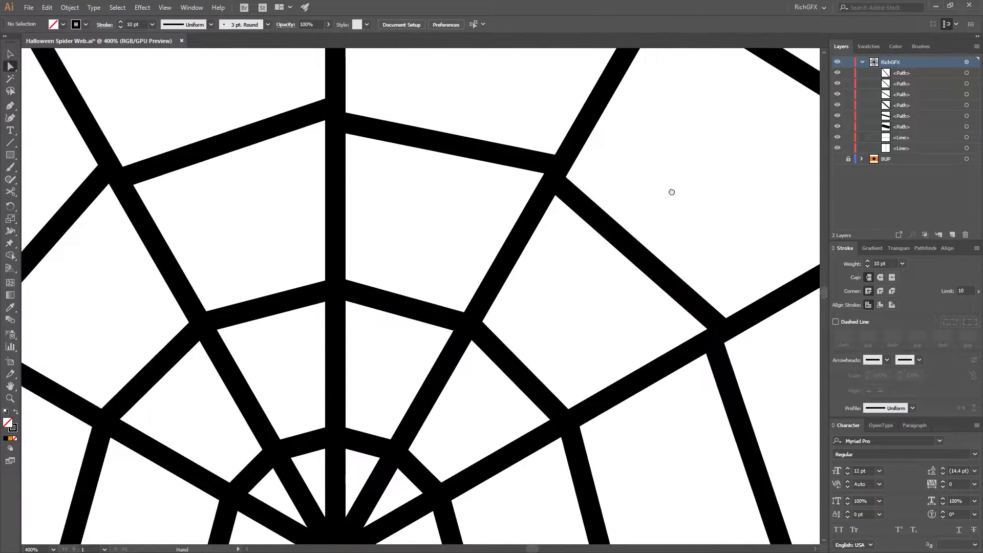
scroll(596, 207, "right", 5)
scroll(595, 207, "down", 2)
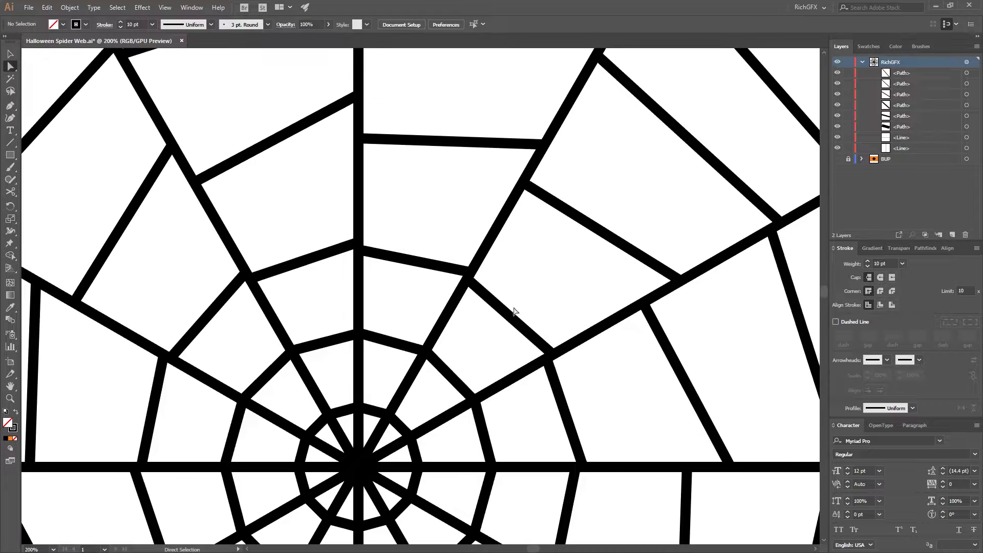
left_click_drag(554, 356, 547, 359)
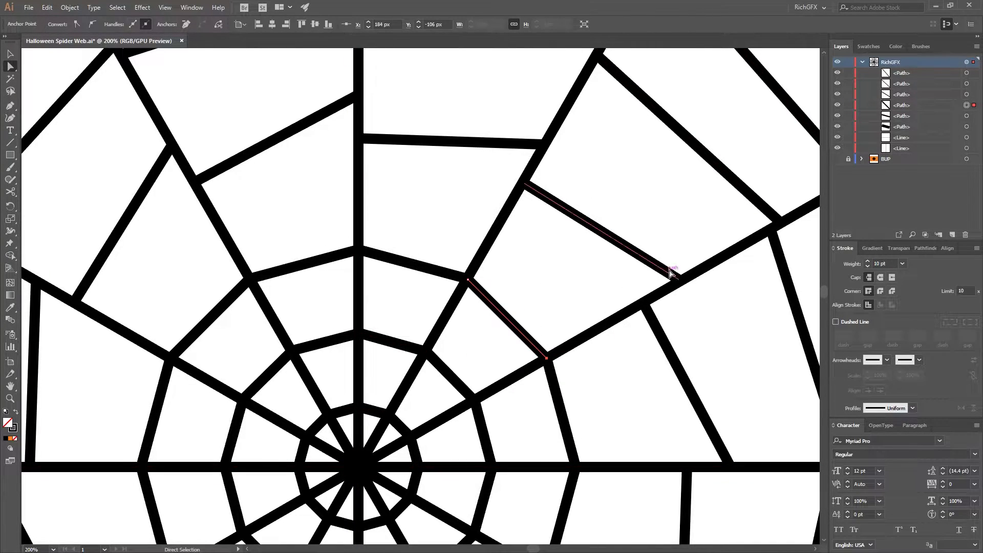
left_click_drag(677, 282, 644, 302)
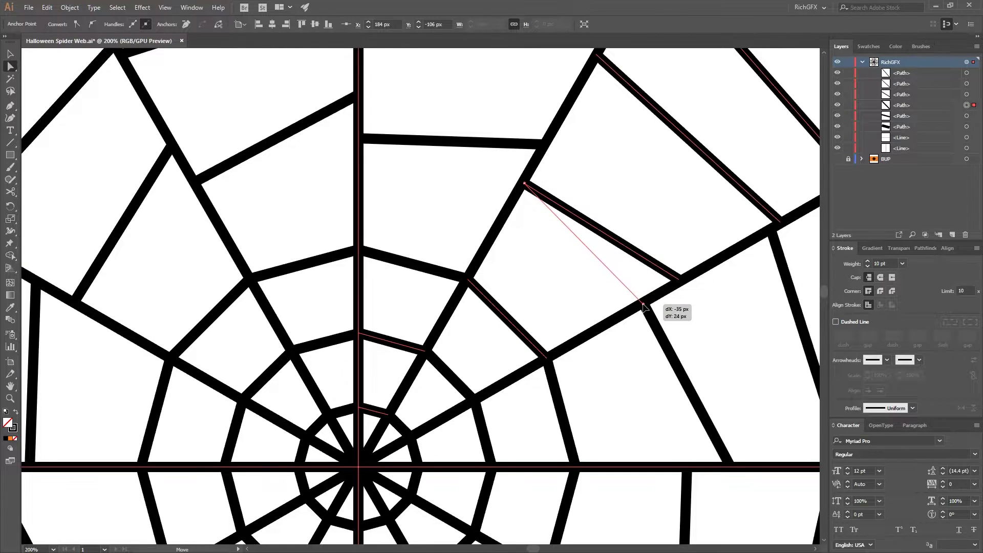
left_click_drag(738, 286, 610, 362)
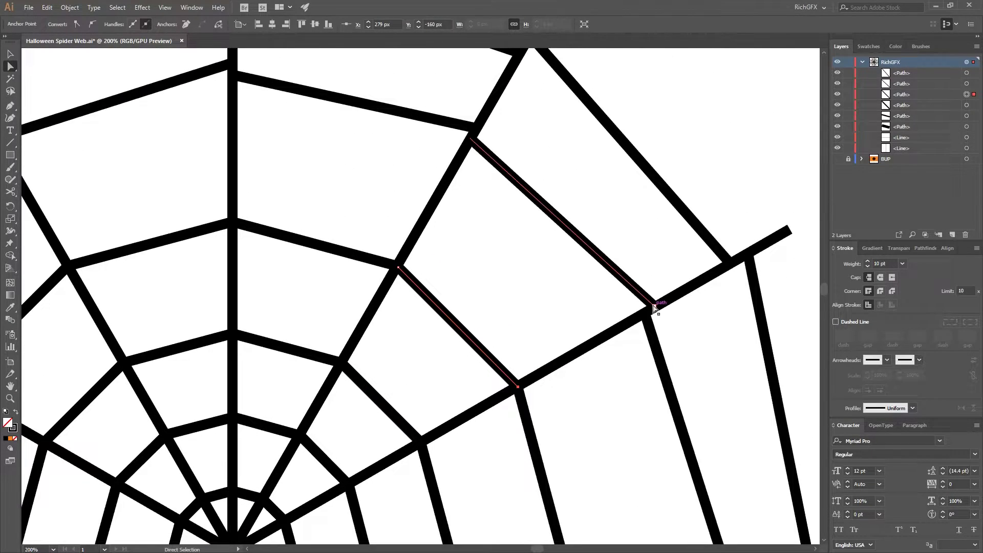
left_click_drag(649, 313, 646, 315)
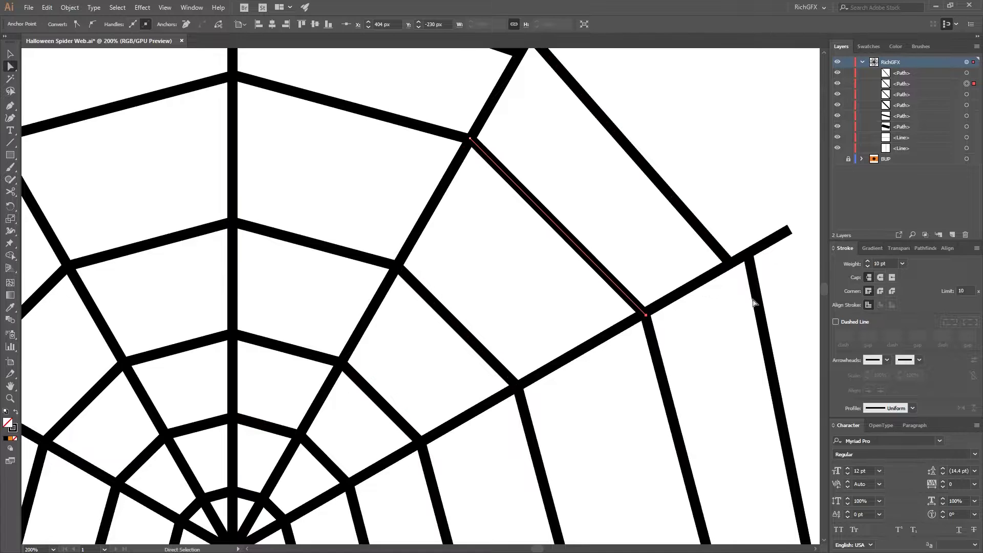
left_click_drag(730, 260, 747, 253)
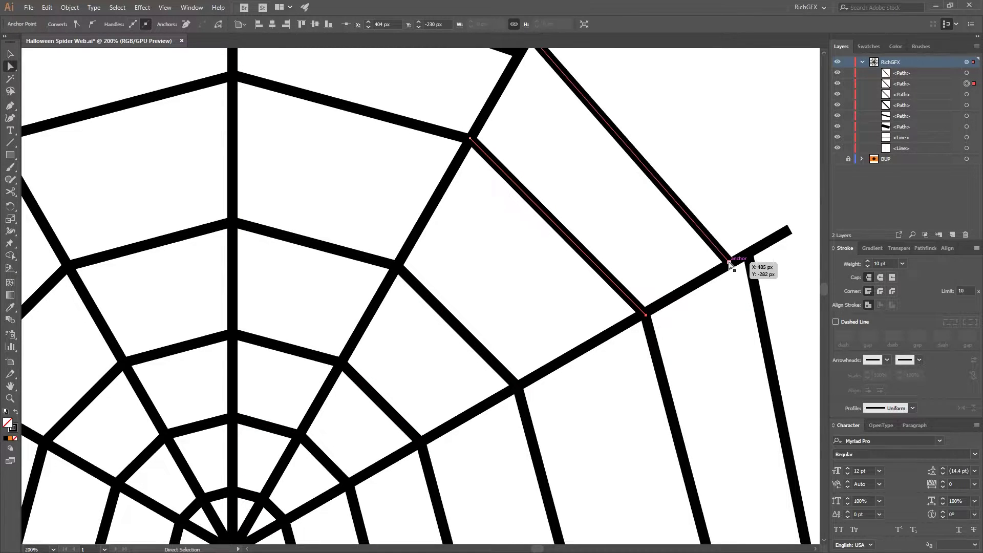
Select the short and diagonal connecting strands and set them to Round Cap and Round Join
left_click(716, 330)
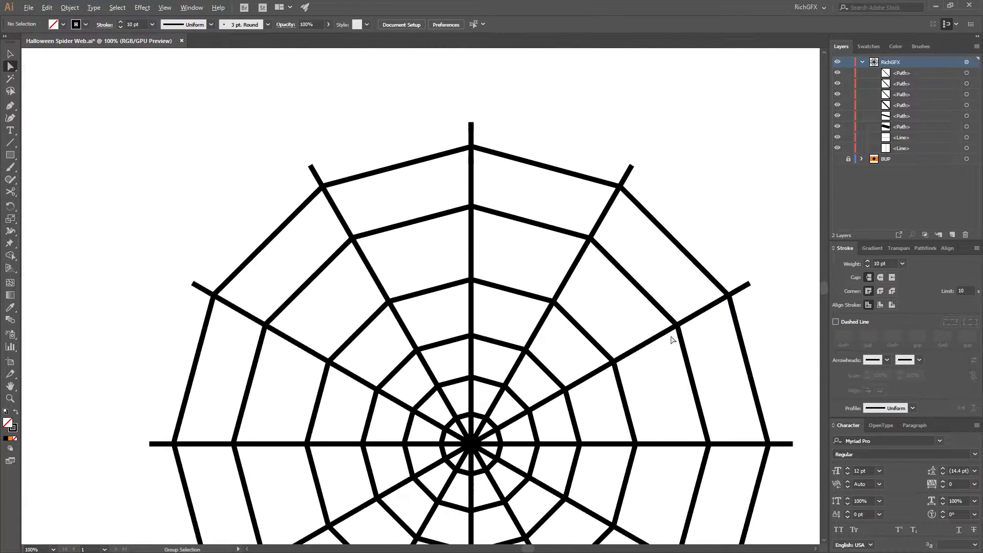
scroll(666, 328, "down", 4)
scroll(570, 301, "up", 2)
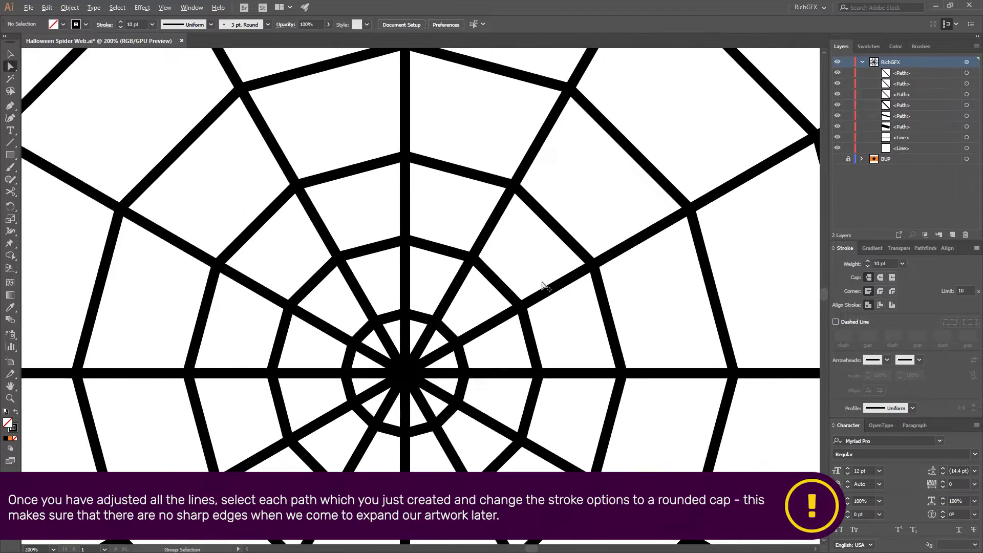
left_click(446, 255)
left_click(553, 224, "shift")
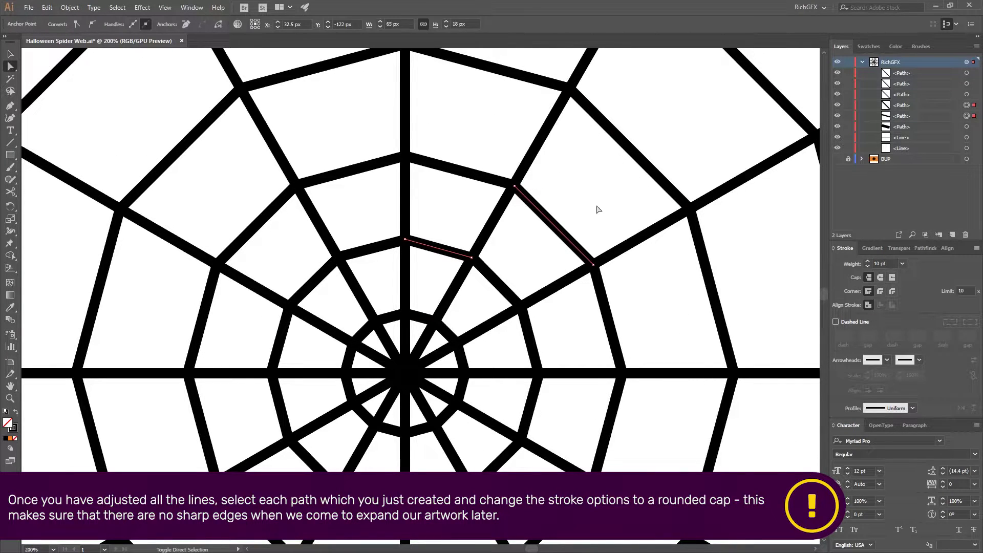
left_click_drag(696, 158, 587, 287)
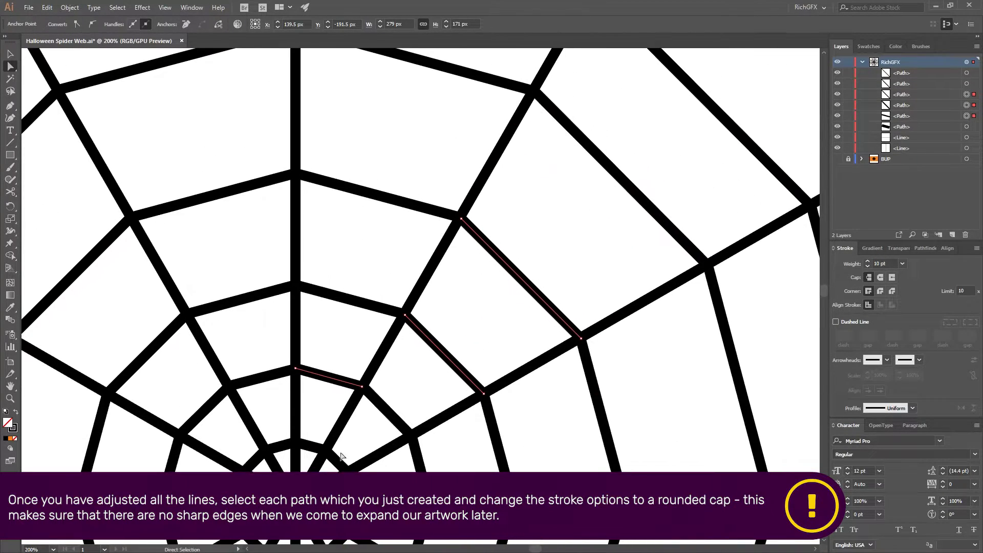
left_click(660, 222, "shift")
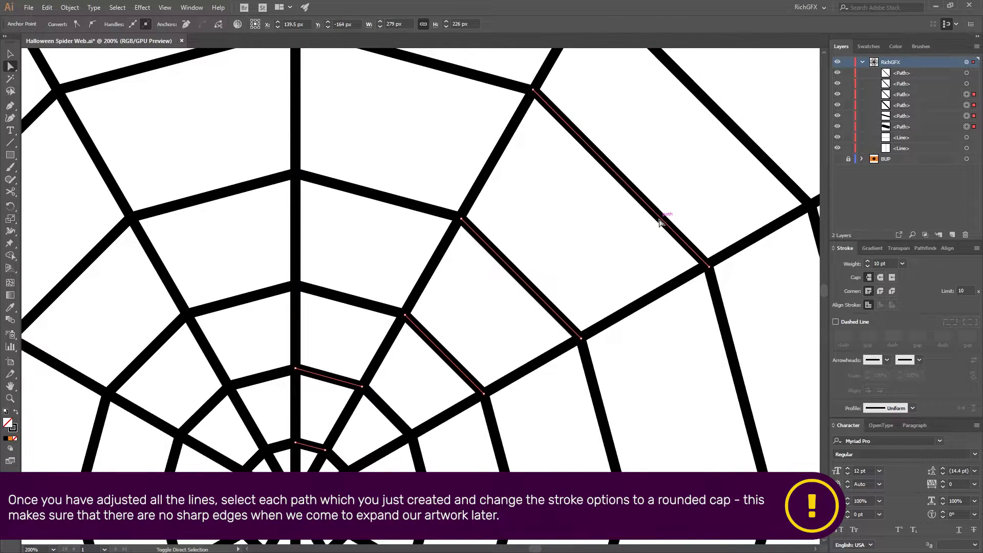
left_click(880, 277)
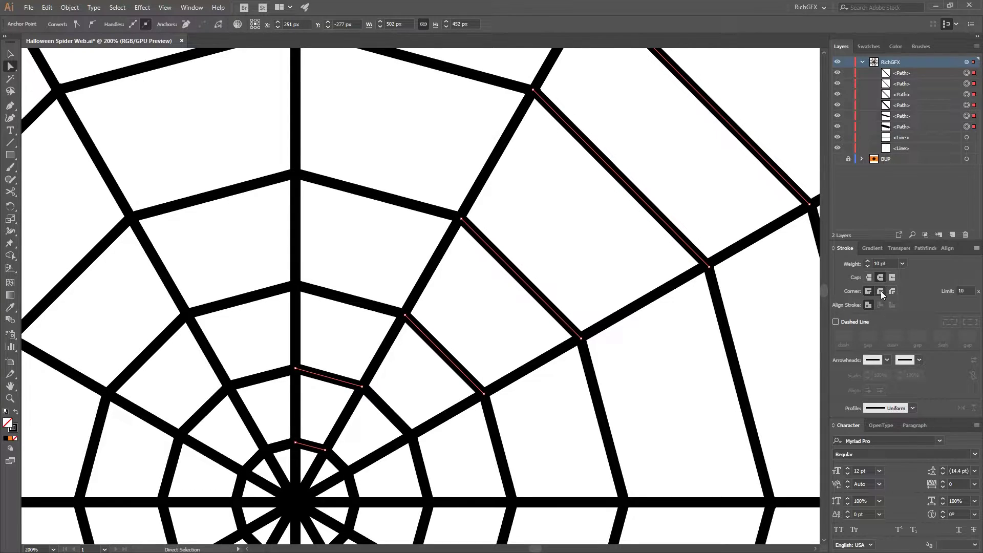
left_click(881, 291)
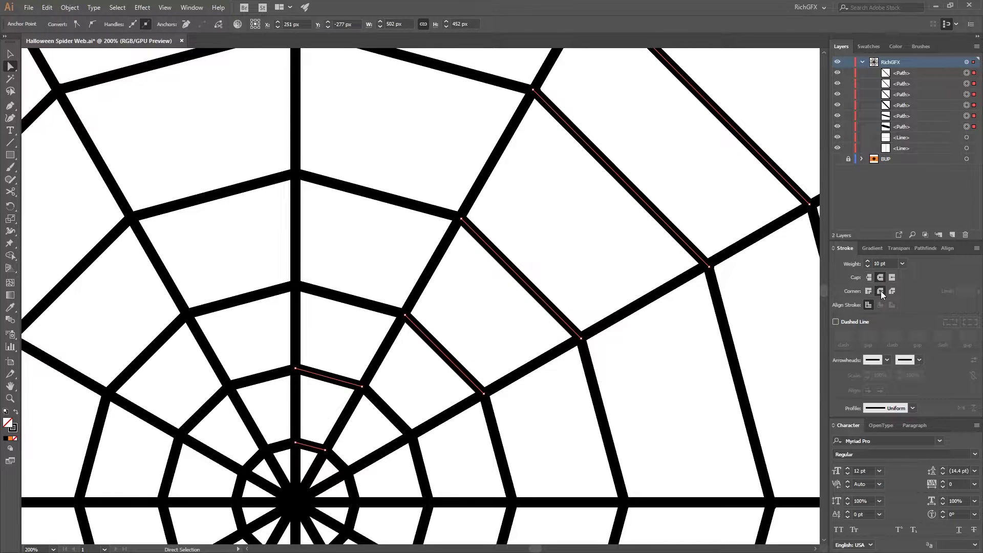
left_click(12, 55)
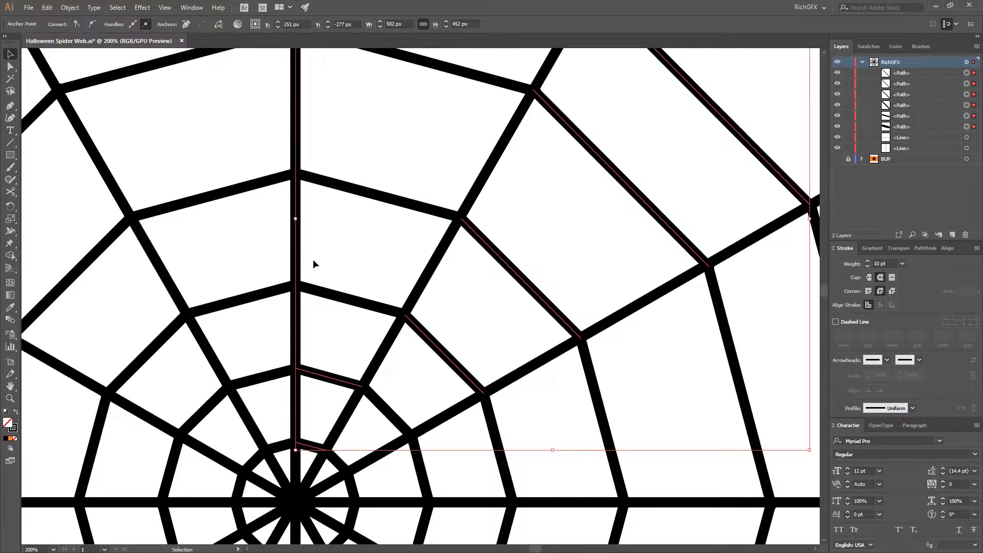
left_click(472, 312)
scroll(632, 214, "down", 5)
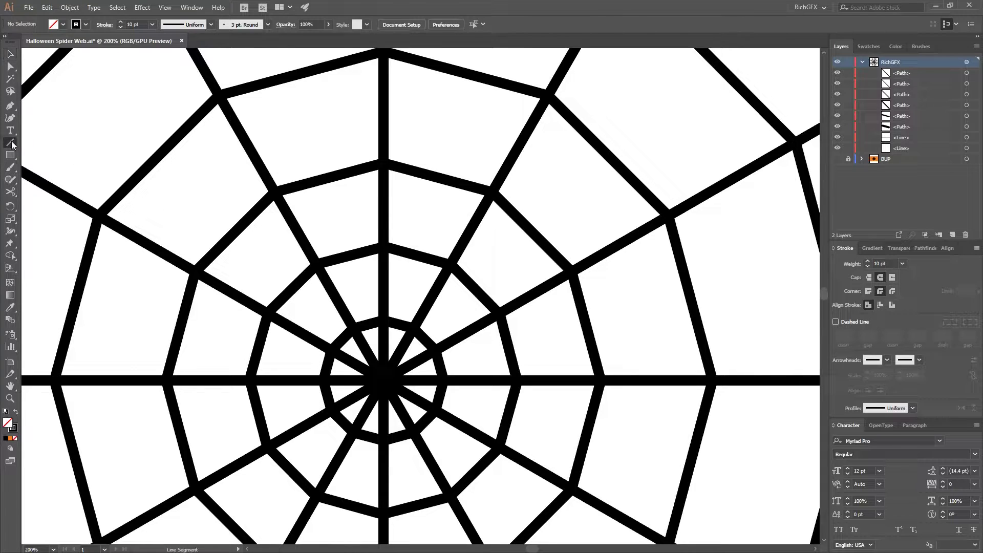
With the Anchor Point tool, bow the upper and top strands downward into curves
left_click(10, 105)
right_click(10, 104)
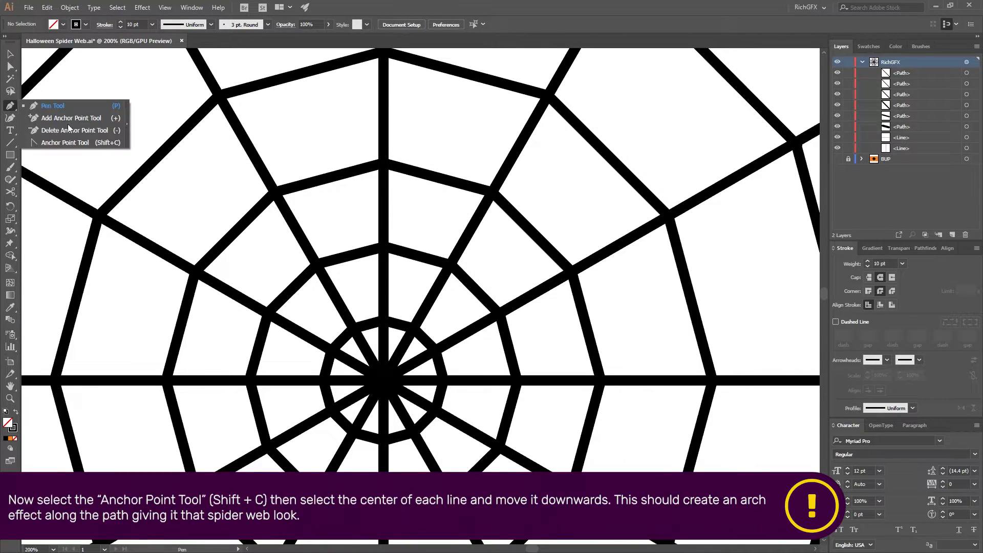
left_click(78, 144)
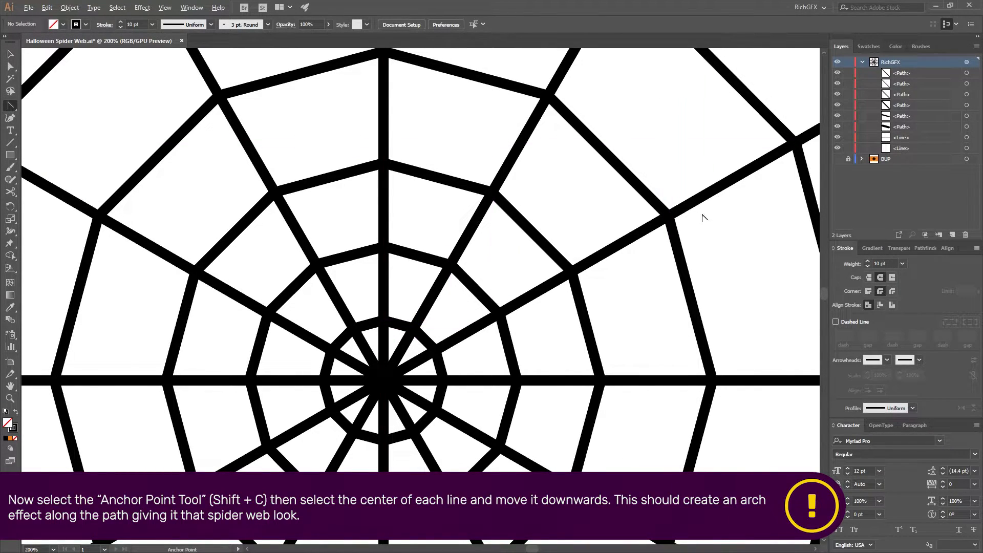
scroll(703, 218, "up", 5)
scroll(556, 264, "right", 3)
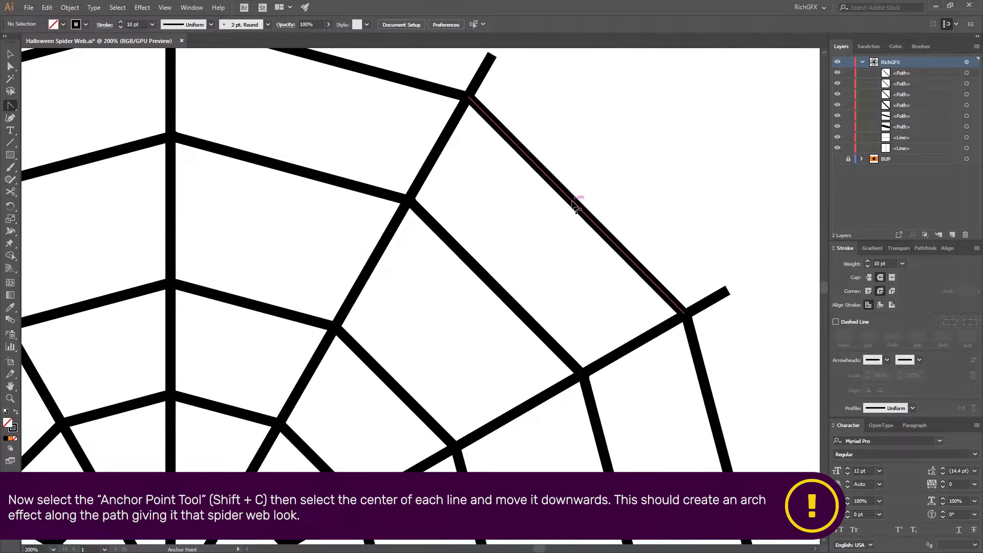
left_click_drag(575, 207, 557, 225)
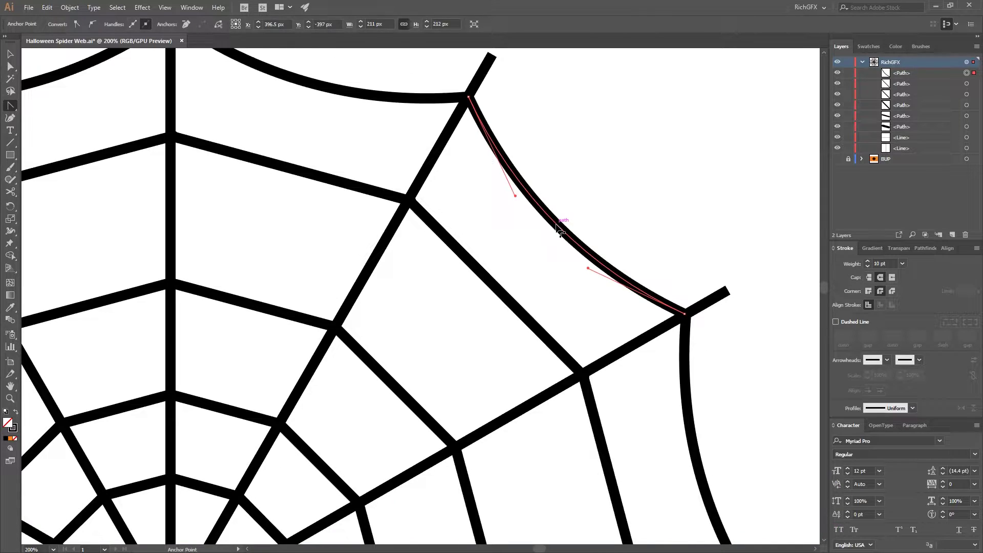
scroll(659, 161, "down", 3)
scroll(659, 160, "left", 3)
left_click_drag(622, 164, 602, 190)
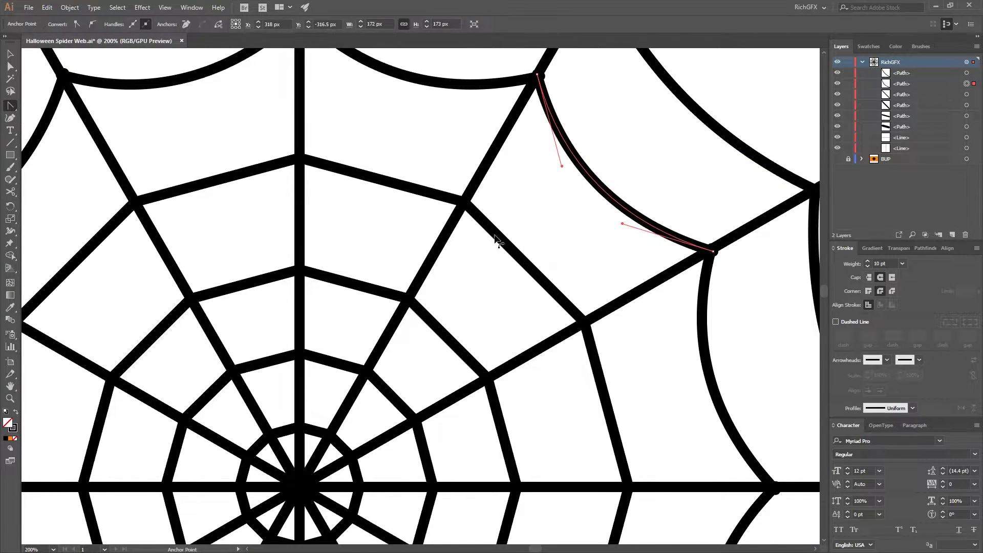
Curve the diagonal and inner strands toward the web centre
left_click_drag(529, 265, 500, 297)
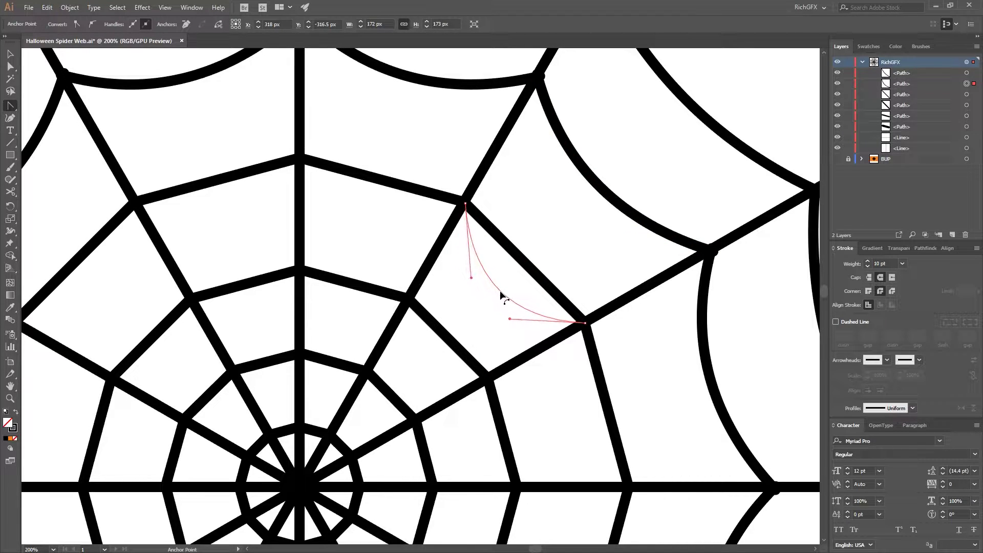
scroll(572, 217, "down", 3)
scroll(572, 218, "left", 3)
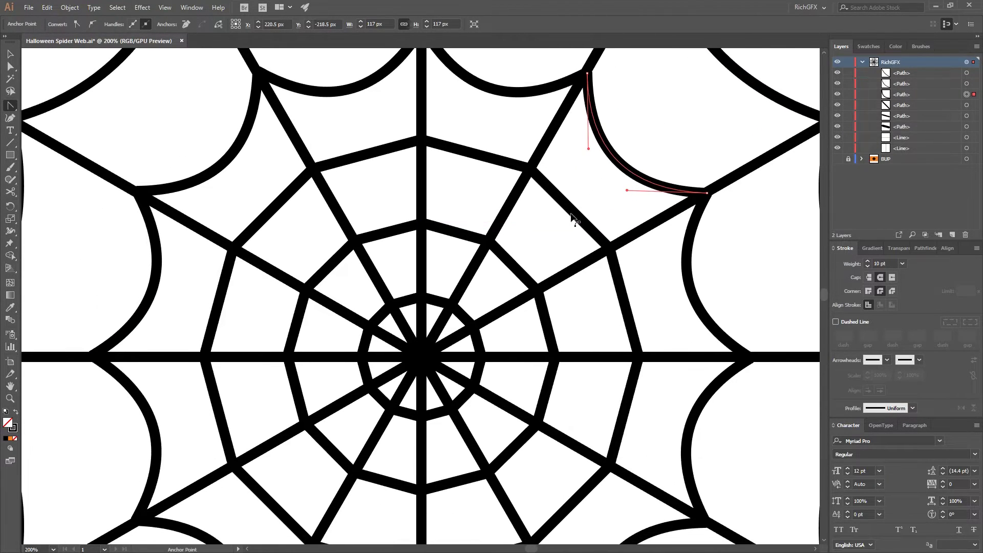
left_click_drag(569, 211, 560, 226)
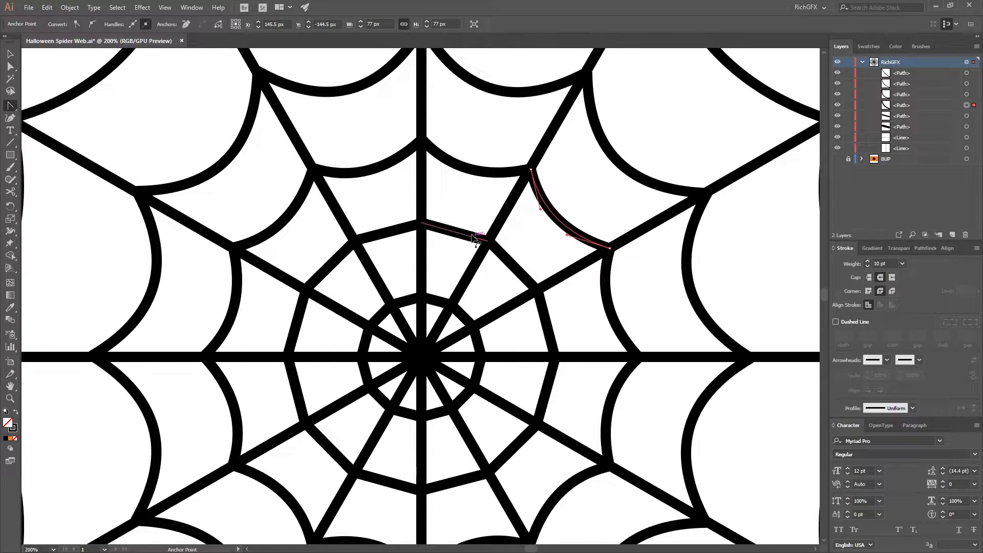
left_click_drag(454, 233, 444, 281)
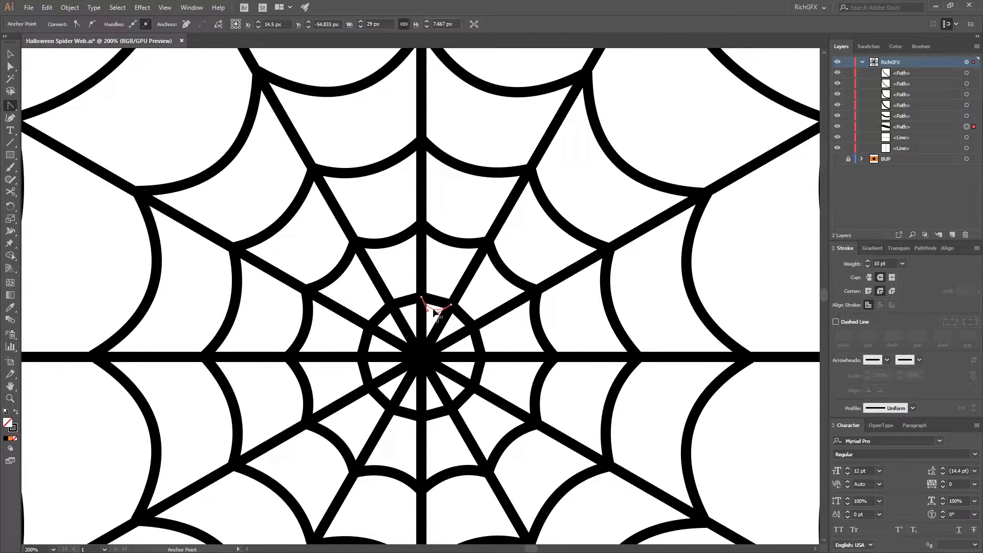
key("v")
key("ctrl+plus")
key("ctrl+plus")
key("ctrl+plus")
Taper the small inner arcs to thin middles with the Width tool, resetting to Uniform profile
left_click(433, 236)
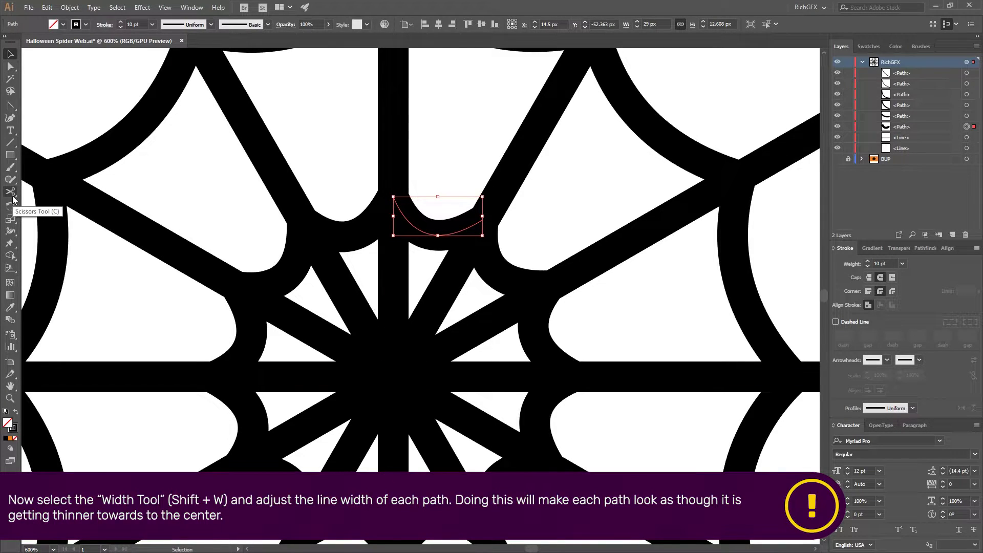
key("shift+w")
left_click_drag(13, 236, 68, 237)
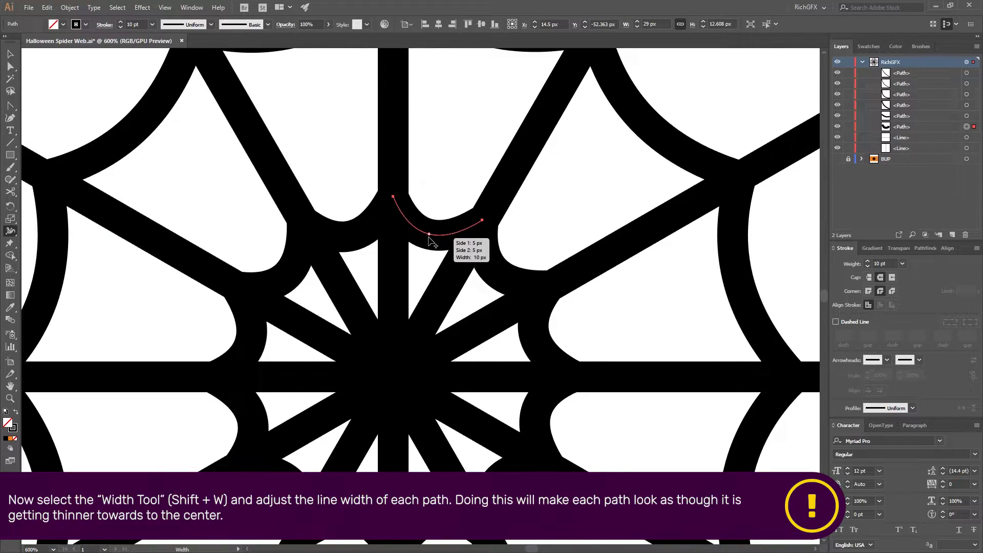
left_click_drag(435, 234, 431, 244)
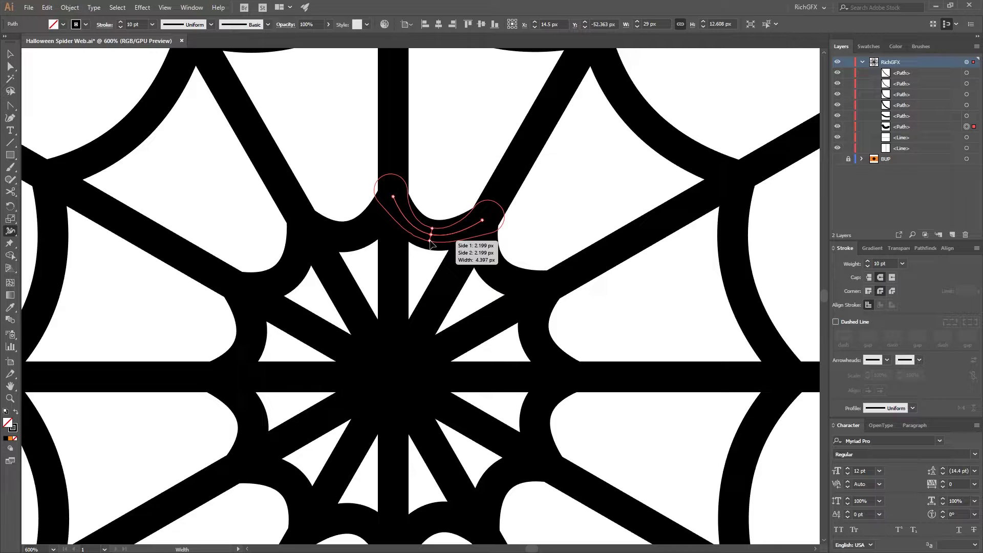
left_click_drag(430, 244, 430, 245)
left_click_drag(599, 197, 573, 277)
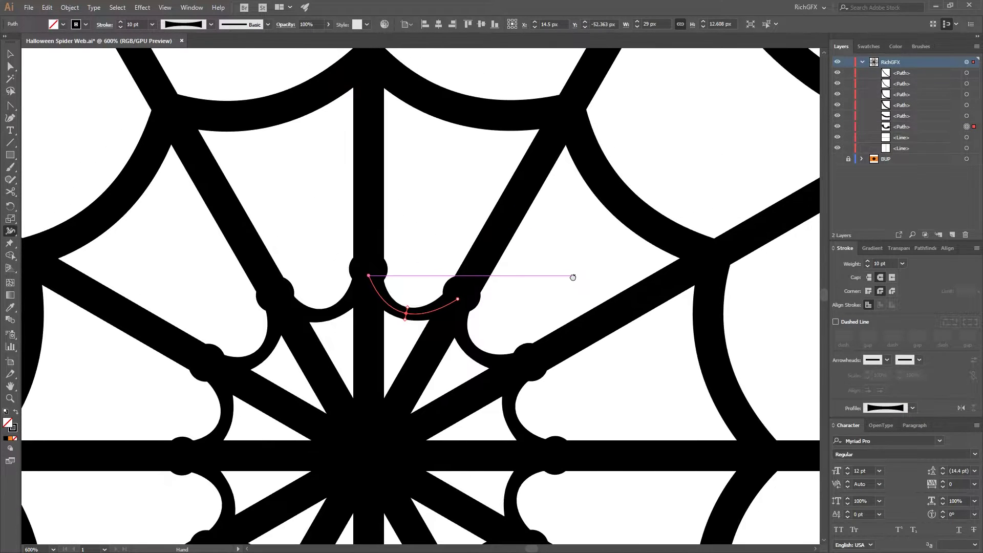
left_click(406, 311)
key("Delete")
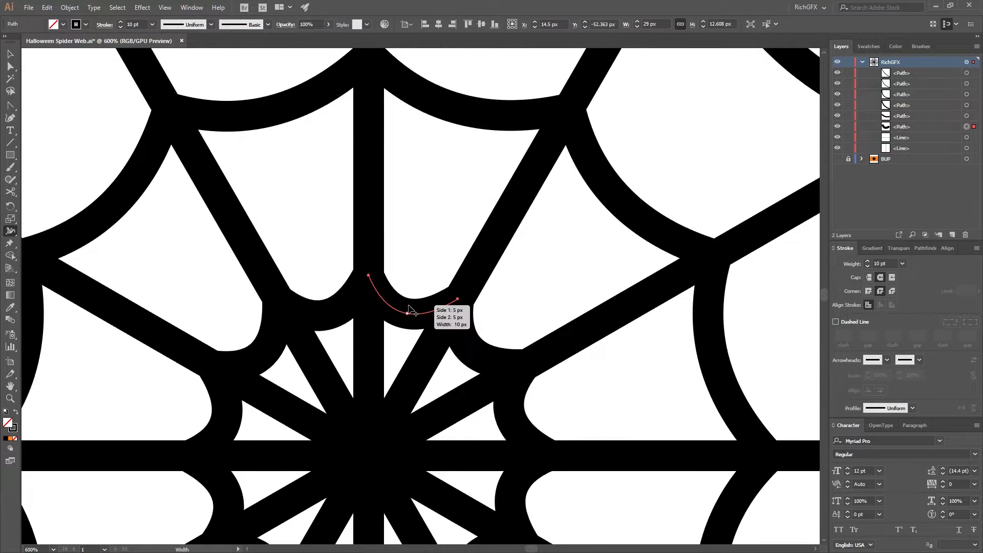
mouse_move(410, 315)
left_mouse_down()
mouse_move(414, 303)
mouse_move(410, 310)
left_mouse_up()
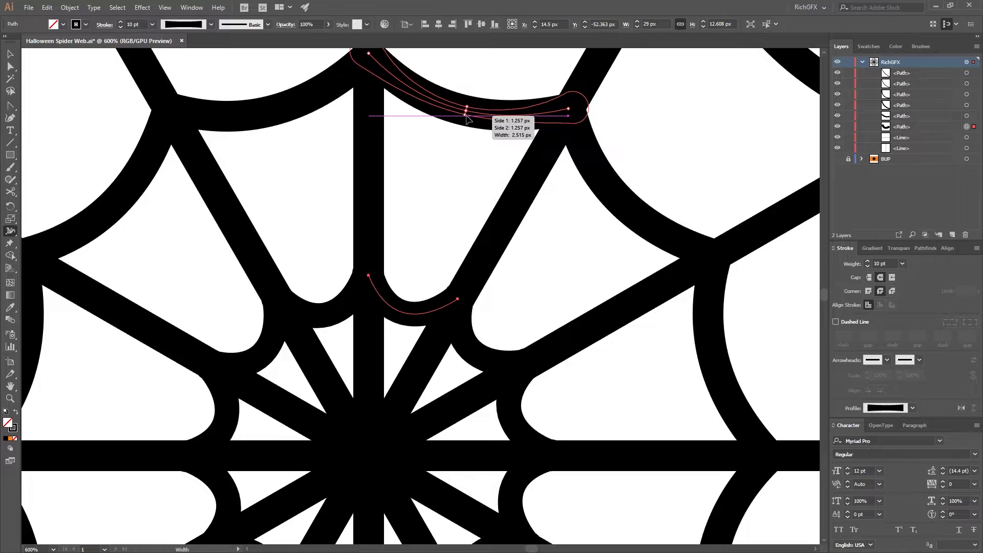
Thin the middles of the top and right arcs
left_click_drag(467, 116, 466, 118)
scroll(476, 148, "down", 1)
scroll(469, 138, "down", 2)
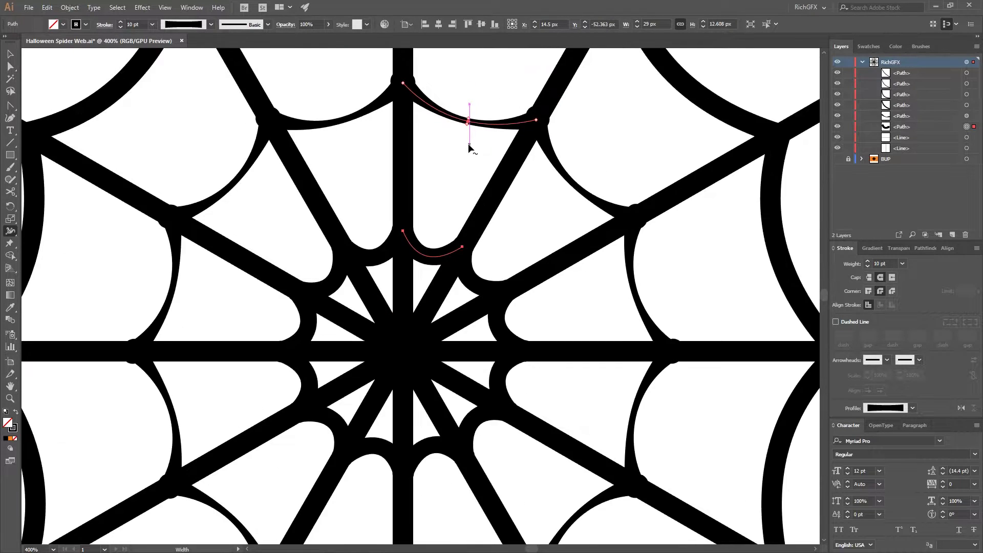
scroll(470, 145, "up", 2)
left_click_drag(585, 205, 588, 203)
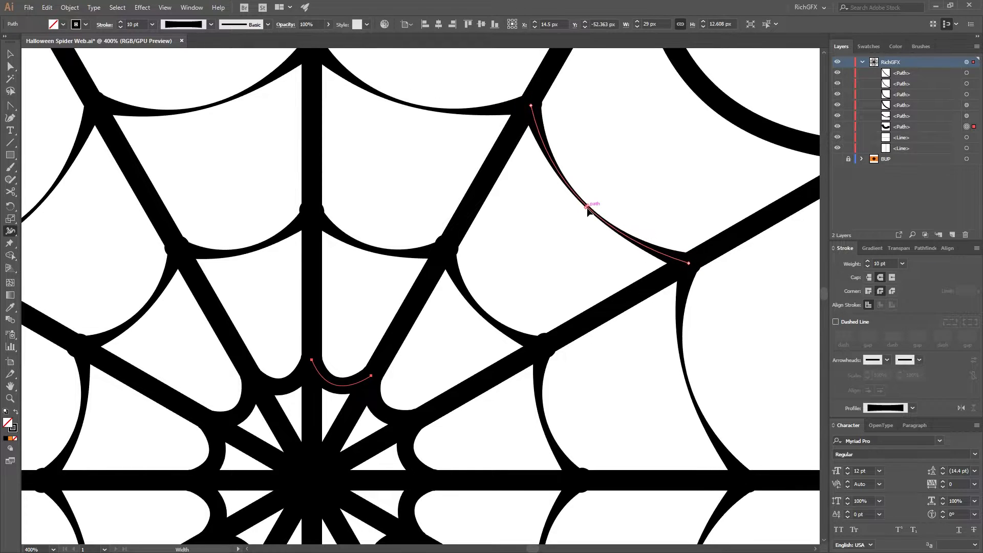
scroll(589, 230, "up", 3)
scroll(563, 246, "right", 4)
left_click_drag(520, 237, 521, 238)
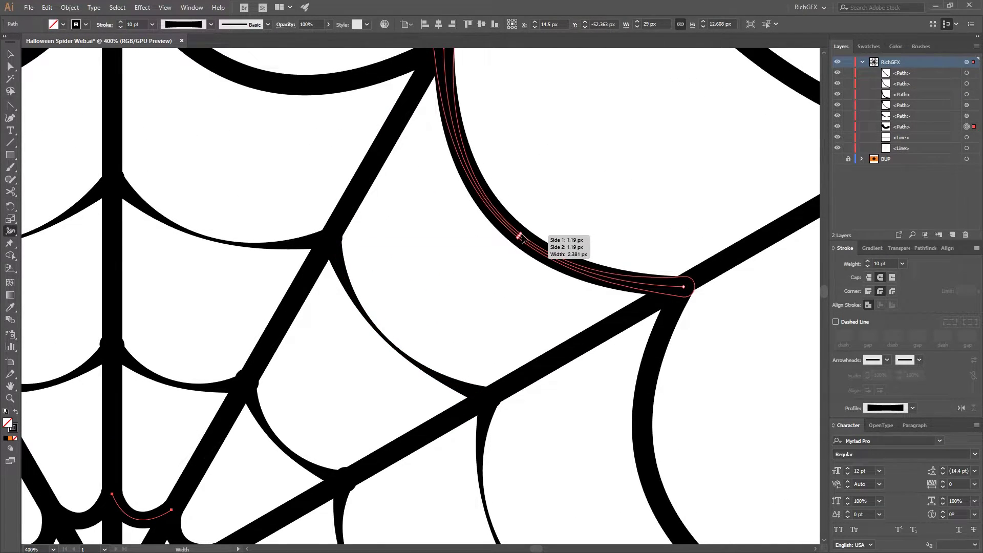
left_click_drag(521, 239, 521, 238)
left_click_drag(655, 169, 515, 256)
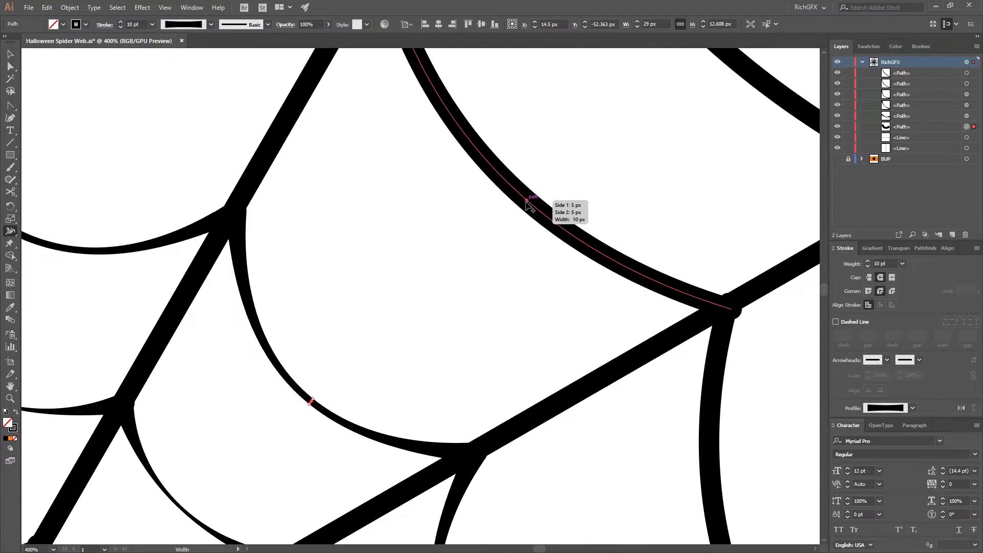
Narrow the upper outer arcs, then select the whole web
left_click_drag(520, 211, 525, 204)
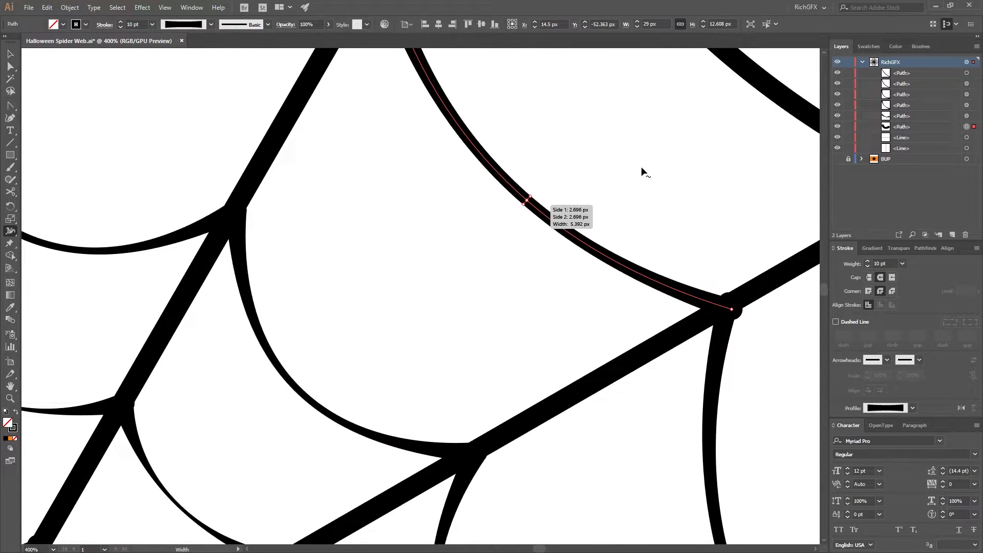
scroll(650, 161, "down", 1)
left_click_drag(505, 244, 478, 305)
left_click_drag(500, 214, 501, 216)
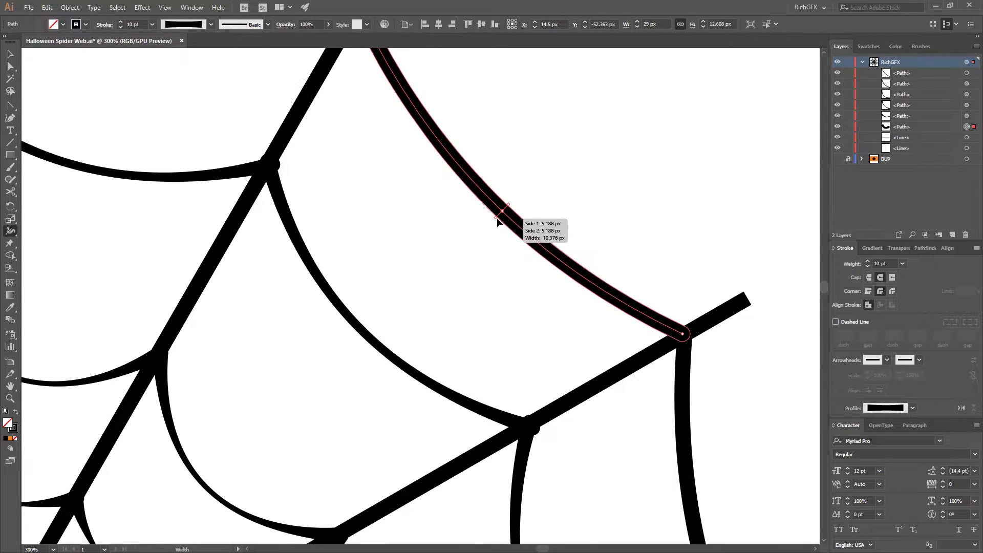
scroll(469, 269, "down", 1)
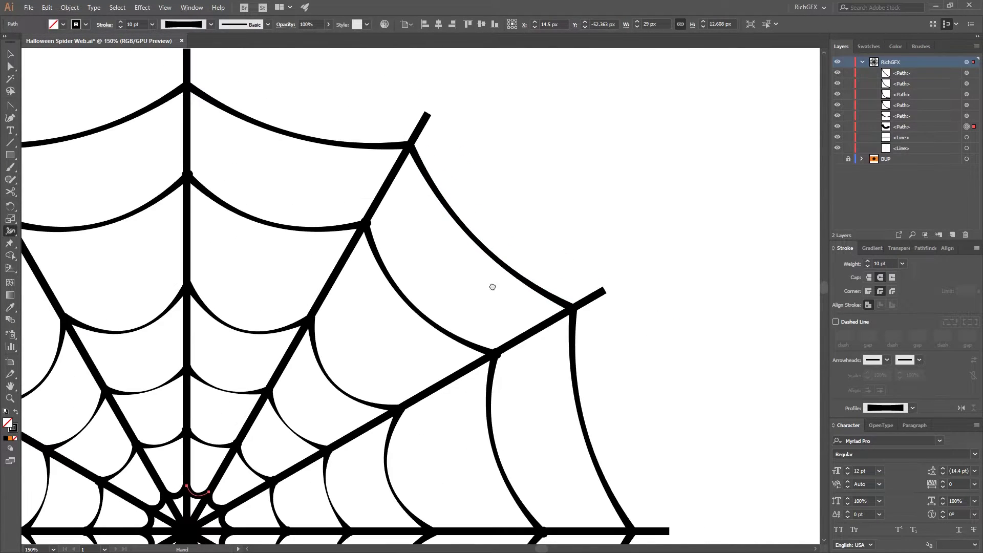
scroll(493, 285, "down", 1)
scroll(707, 219, "down", 1)
left_click_drag(721, 275, 461, 294)
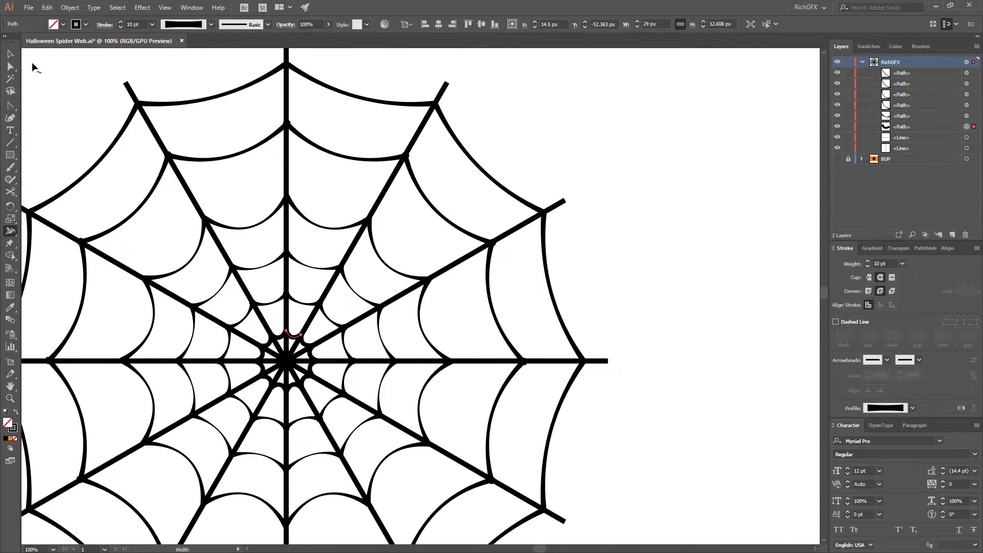
left_click(10, 54)
key("ctrl+minus")
mouse_move(659, 492)
left_mouse_down()
mouse_move(222, 110)
mouse_move(204, 60)
left_mouse_up()
Expand the web's Transform effect and ungroup it repeatedly into separate paths
left_click(72, 7)
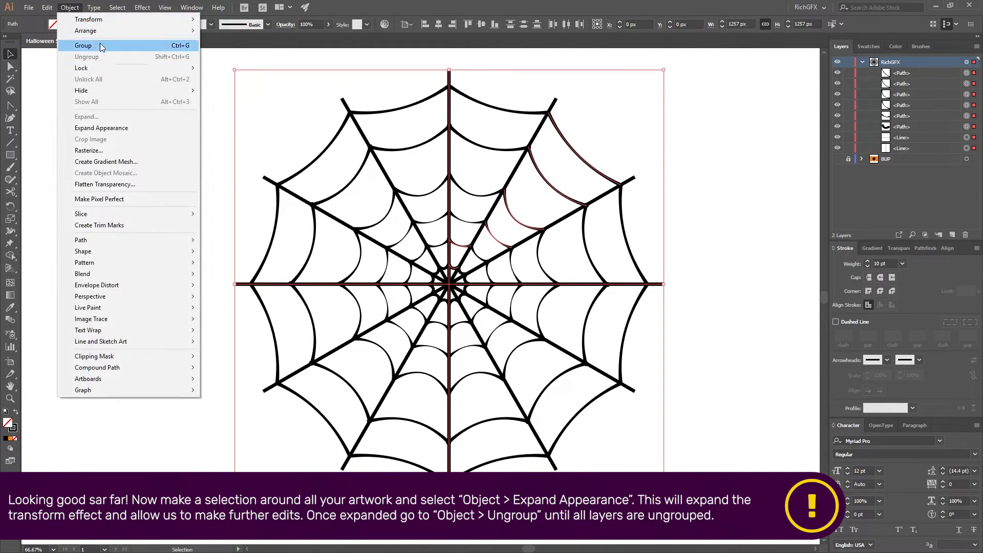
left_click(117, 129)
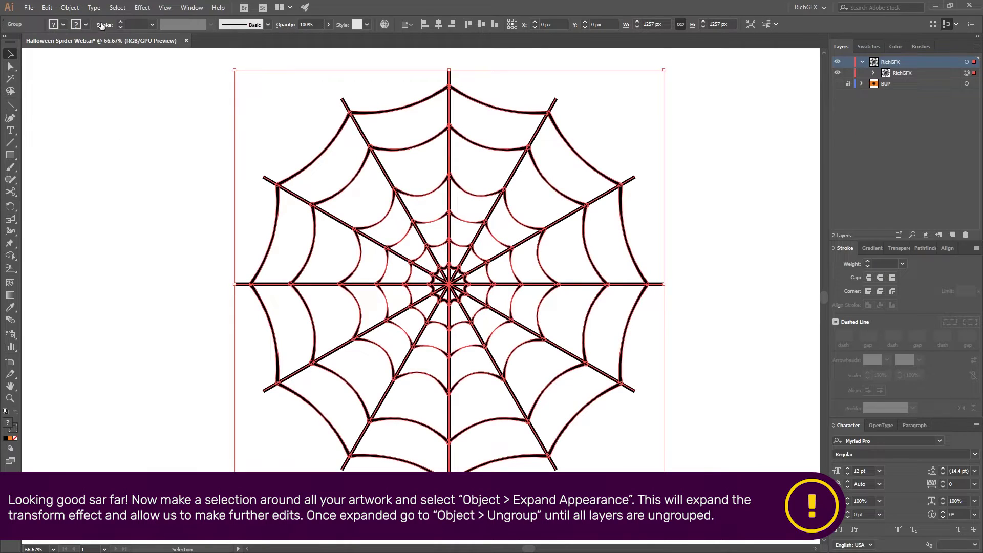
left_click(69, 8)
left_click(85, 57)
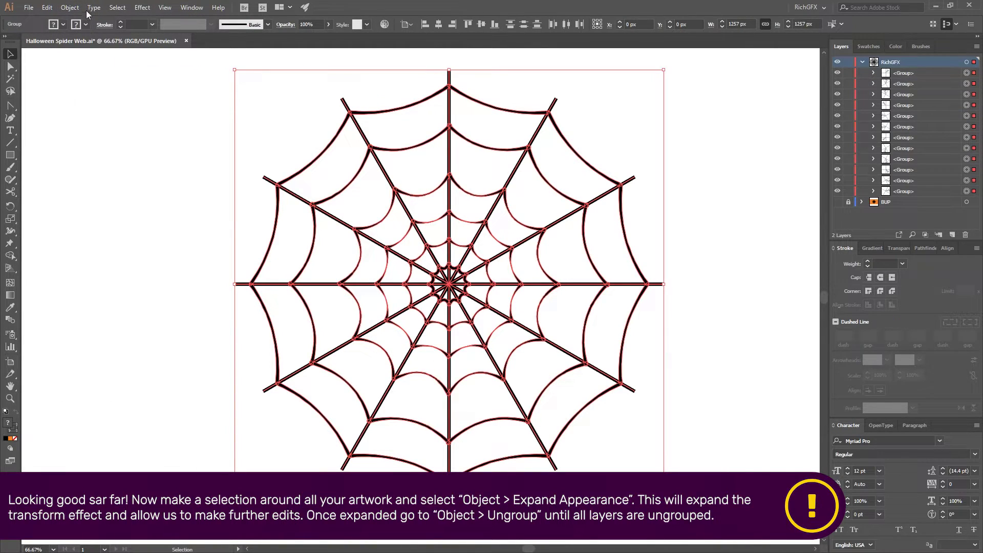
left_click(71, 8)
left_click(87, 56)
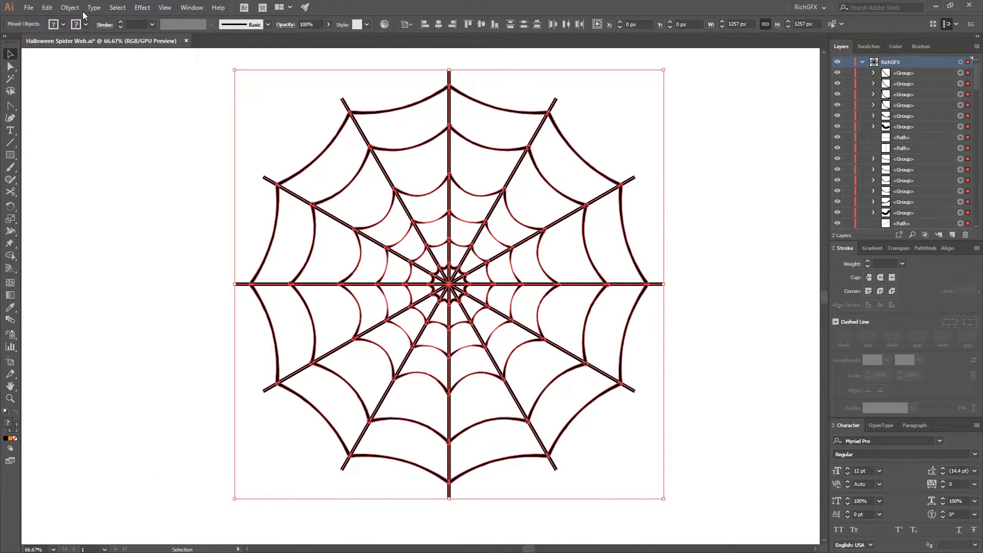
left_click(71, 8)
left_click(85, 57)
Confirm nothing is still grouped, then select the vertical radial strand on its own
left_click(77, 7)
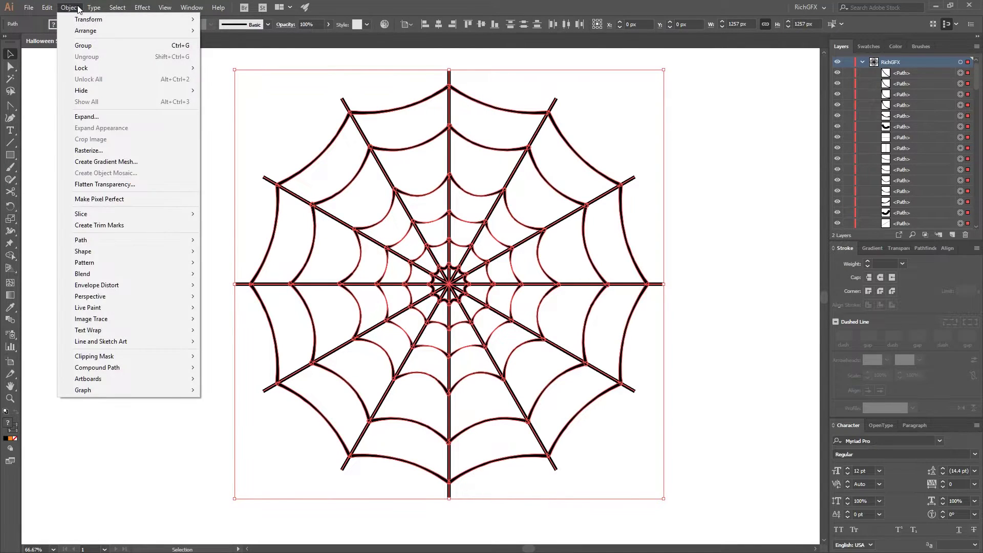
left_click(694, 154)
left_click(450, 72)
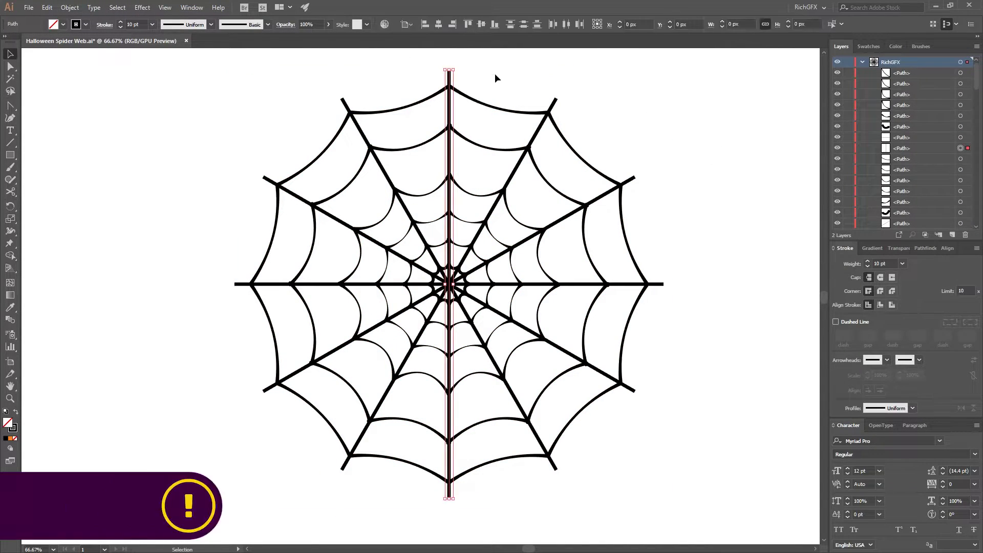
Delete the vertical radial strand and three of the diagonal strands
key("Delete")
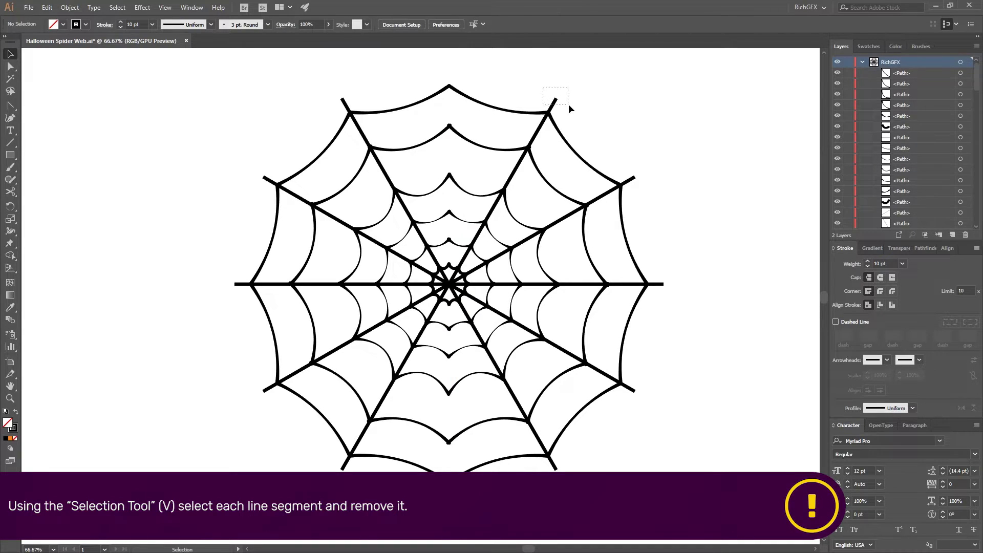
left_click_drag(568, 103, 572, 104)
key("Delete")
left_click(633, 179)
key("Delete")
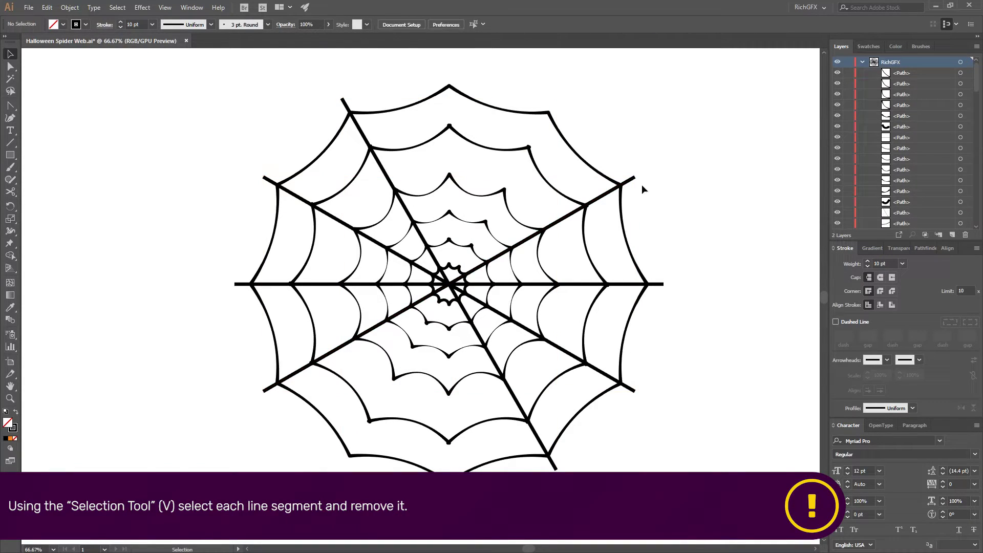
left_click(634, 181)
key("Delete")
Delete the horizontal strand and the last two diagonal strands, leaving only the rings
left_click(659, 284)
key("Delete")
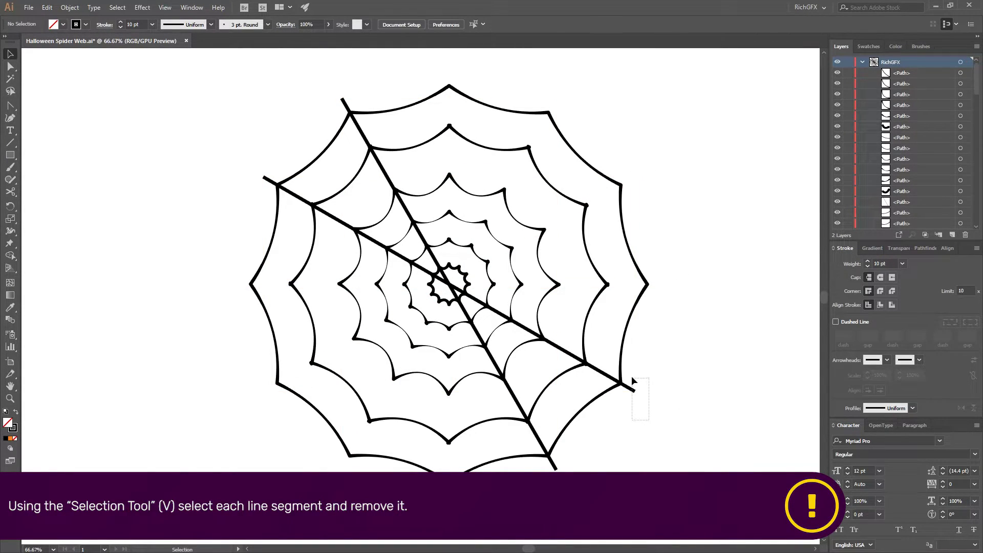
left_click_drag(632, 376, 631, 377)
key("Delete")
left_click_drag(553, 467, 558, 471)
key("Delete")
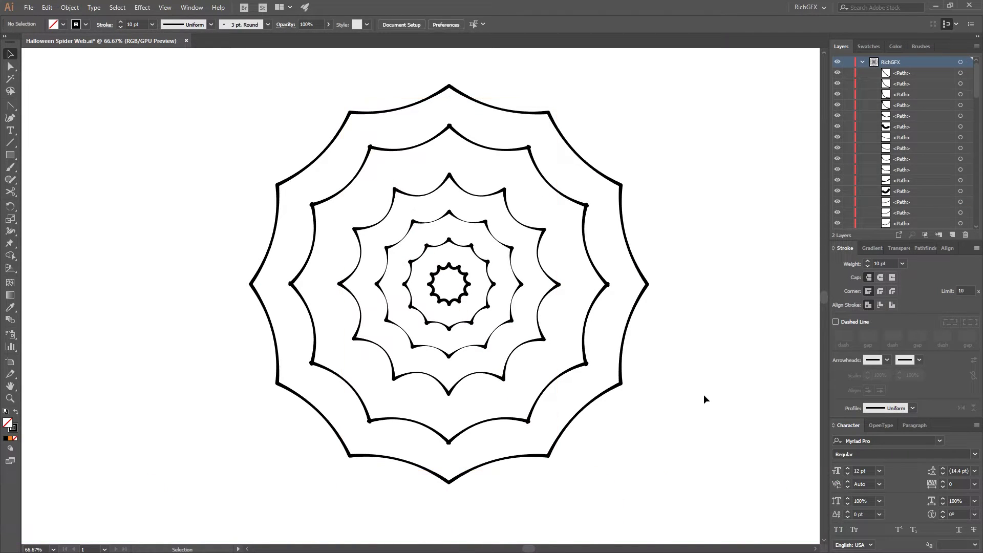
left_click(11, 143)
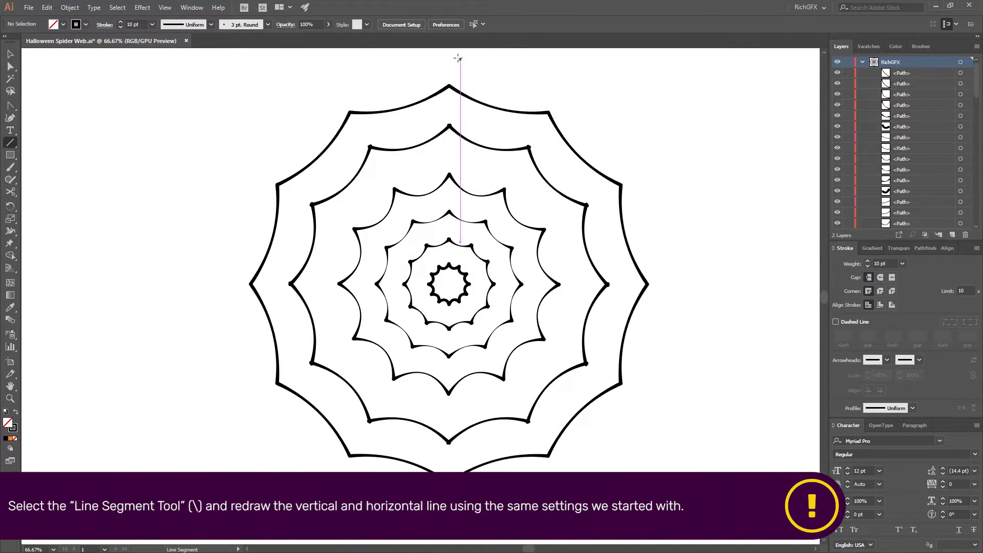
key("ctrl+minus")
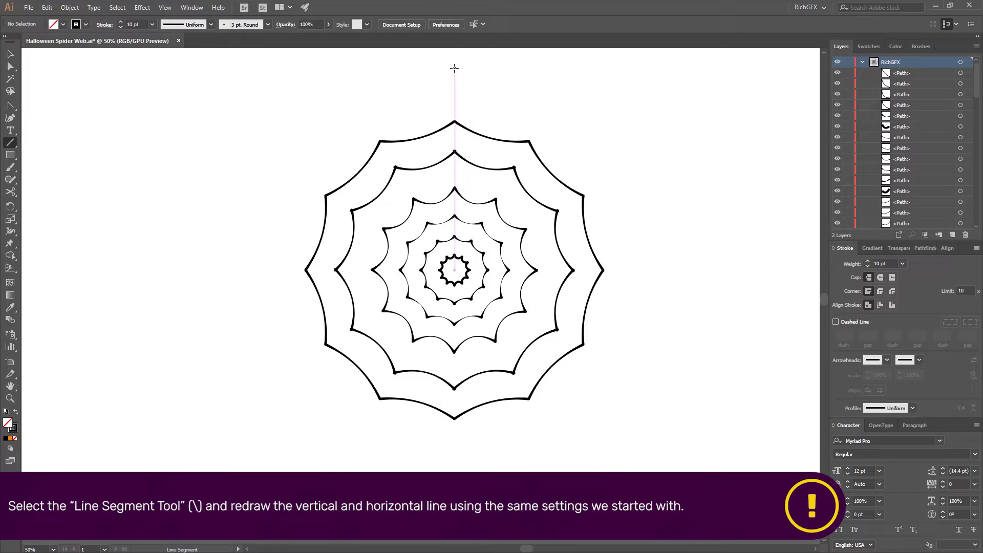
Draw a vertical line through the web's centre, and add a copy rotated 90° and centred on it
left_click_drag(454, 69, 455, 476)
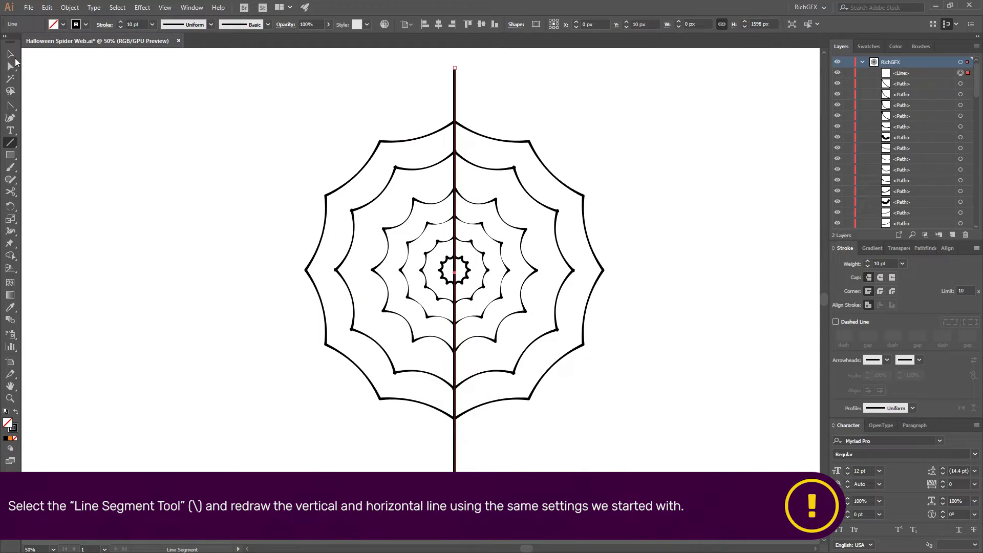
left_click(11, 54)
left_click(438, 23)
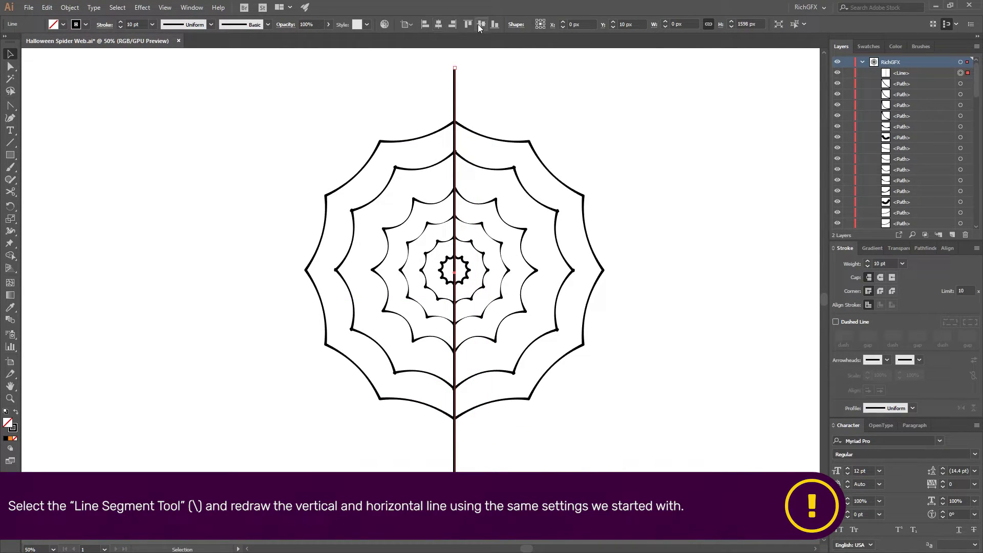
left_click(540, 78)
mouse_move(456, 77)
left_mouse_down()
mouse_move(565, 82)
mouse_move(689, 247)
left_mouse_up()
left_click(439, 24)
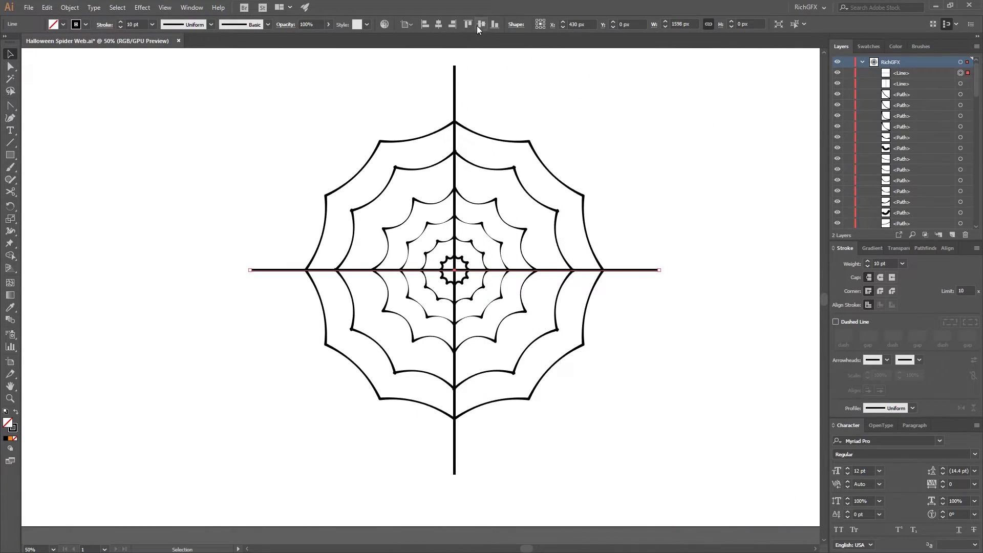
left_click(617, 94)
Apply a Transform effect to both lines: 90% horizontal and vertical scale, 30° rotation, 11 copies
left_click(456, 84)
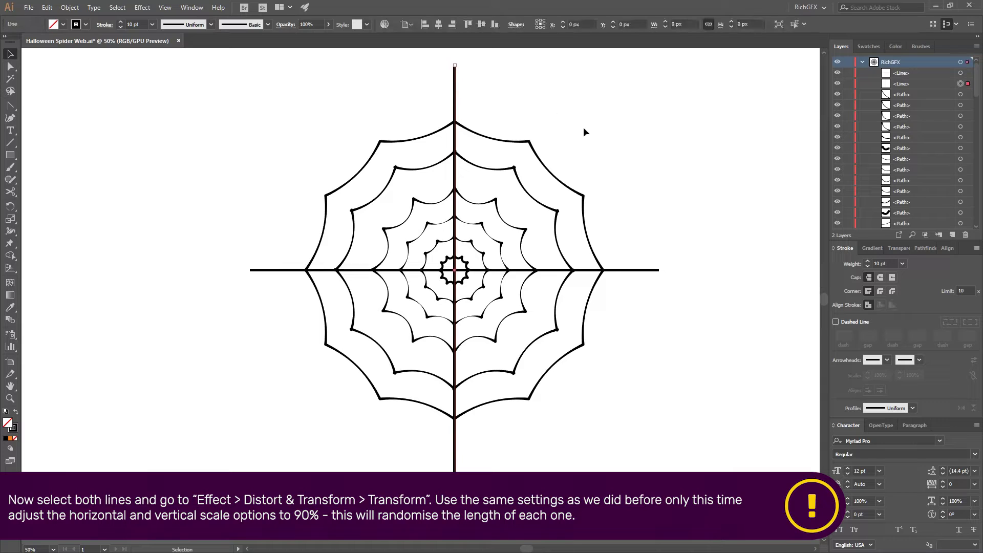
left_click(646, 270, "shift")
left_click(142, 8)
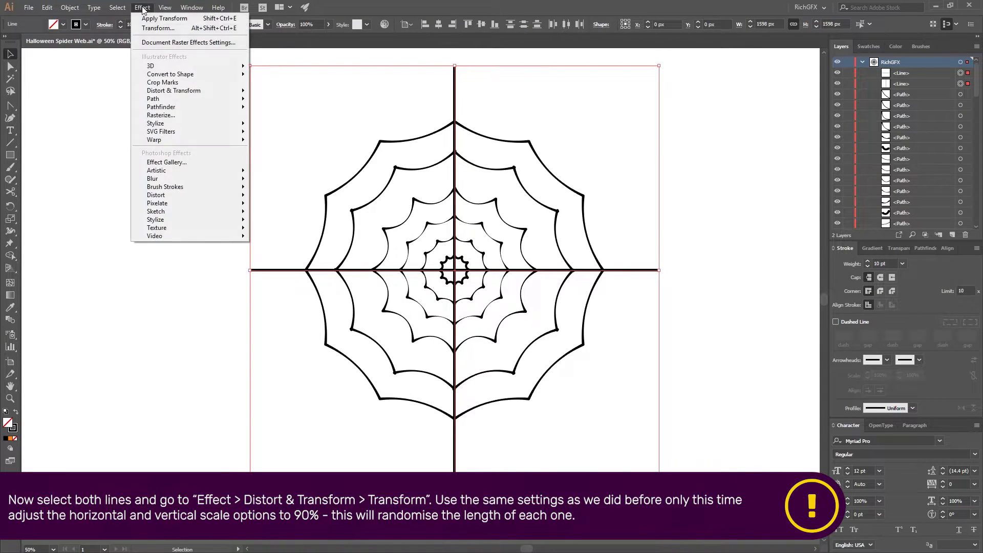
left_click(156, 29)
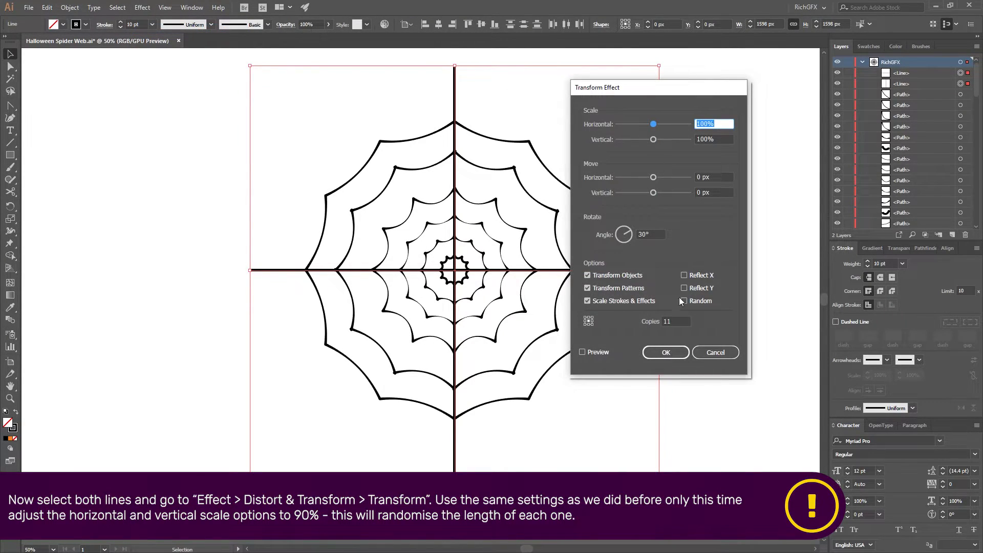
left_click(653, 234)
left_click(682, 321)
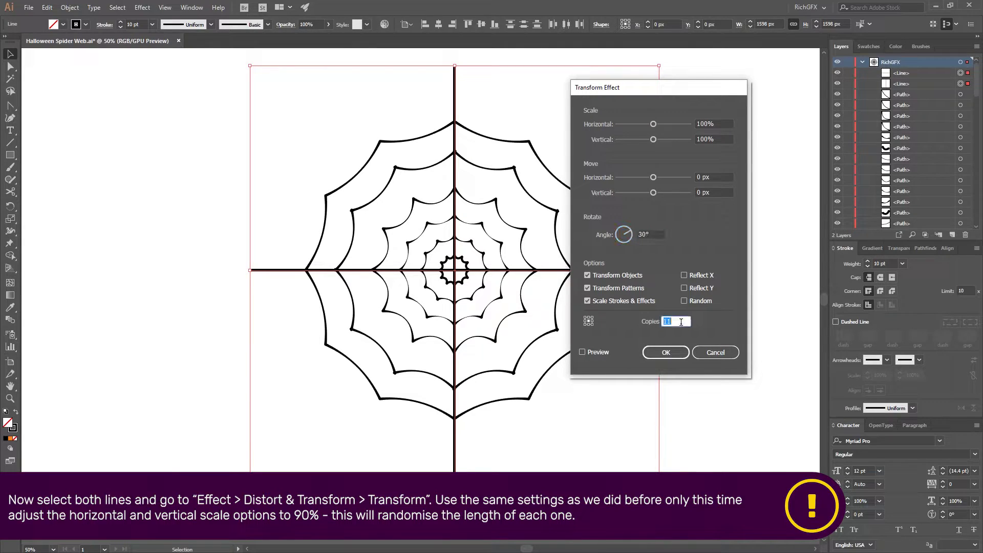
left_click(723, 124)
type("90")
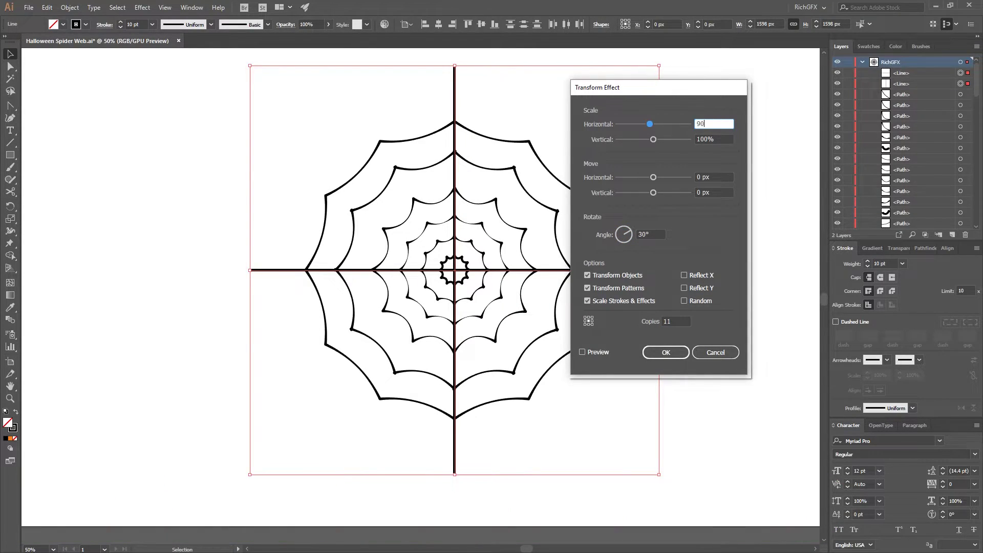
left_click(725, 137)
type("9")
type("0")
left_click(599, 352)
left_click(667, 353)
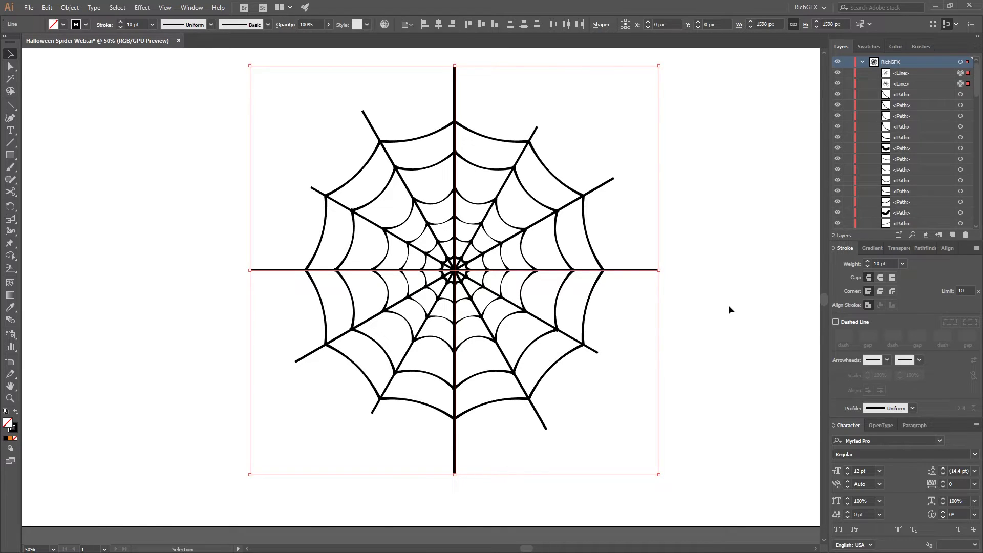
Give both crossing lines a stroke width profile that tapers their ends to points
left_click(913, 408)
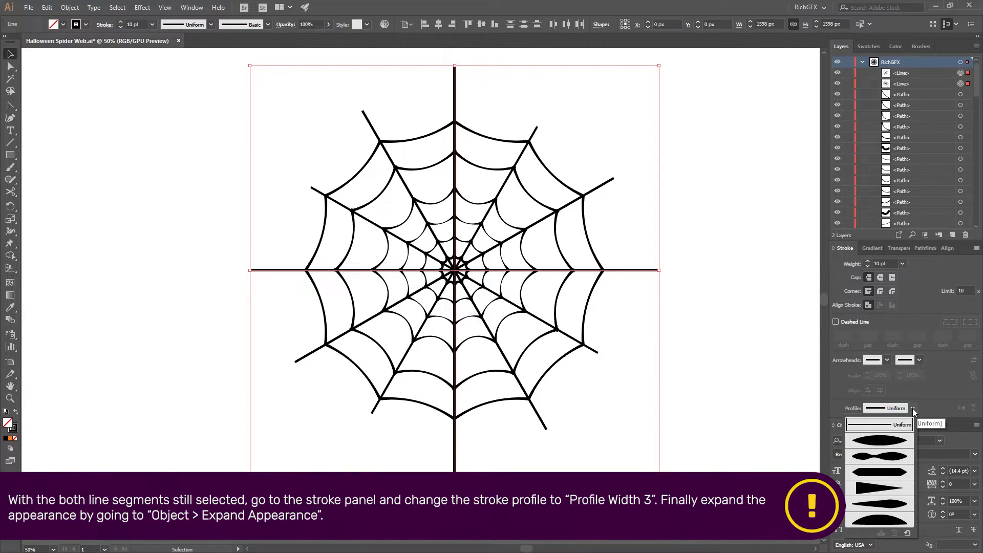
left_click(894, 472)
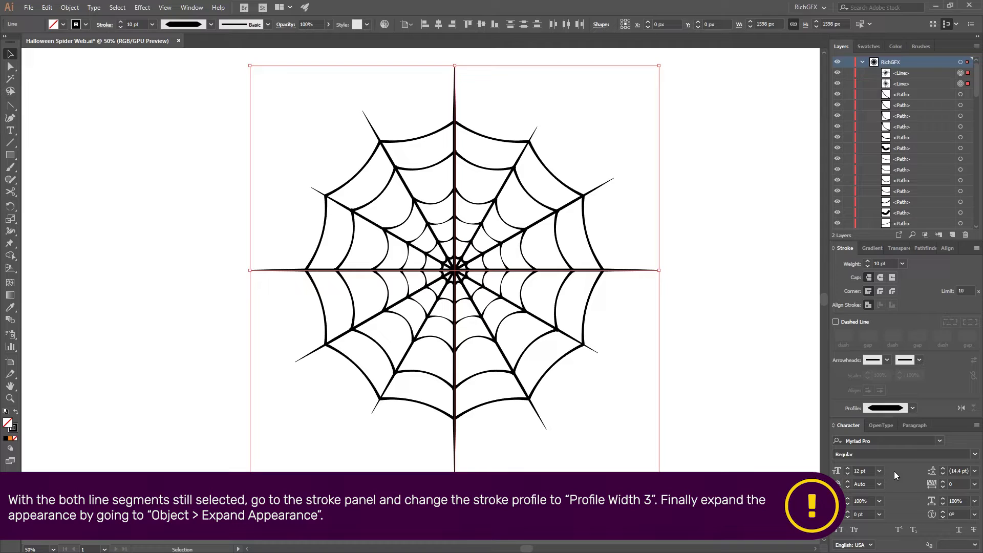
left_click(703, 220)
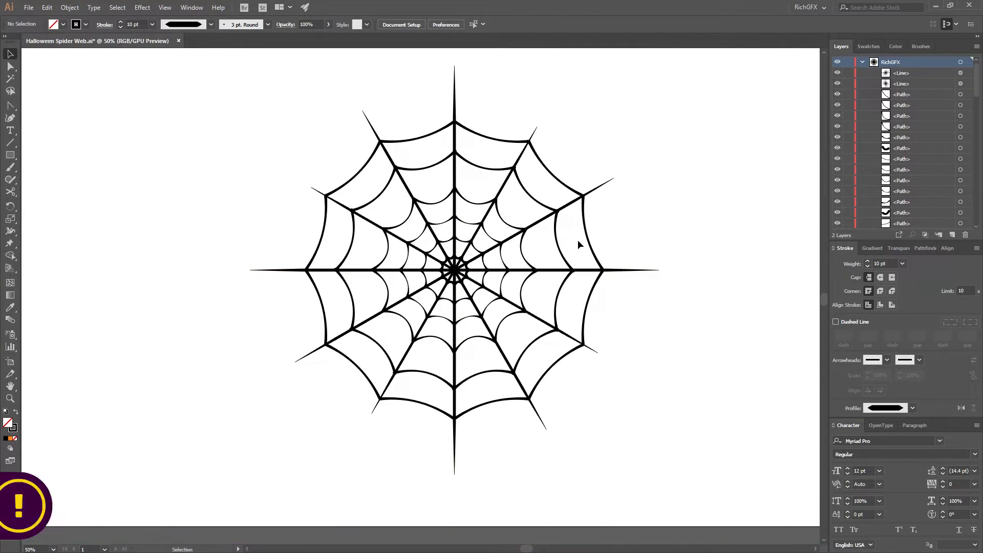
key("ctrl+z")
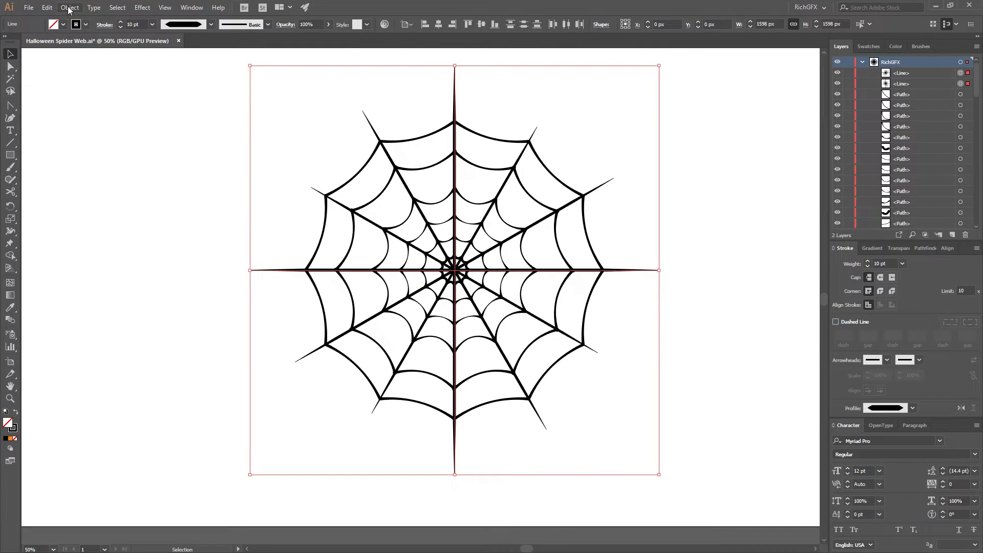
Expand the tapered lines into filled shapes and select the whole web
left_click(69, 8)
left_click(109, 125)
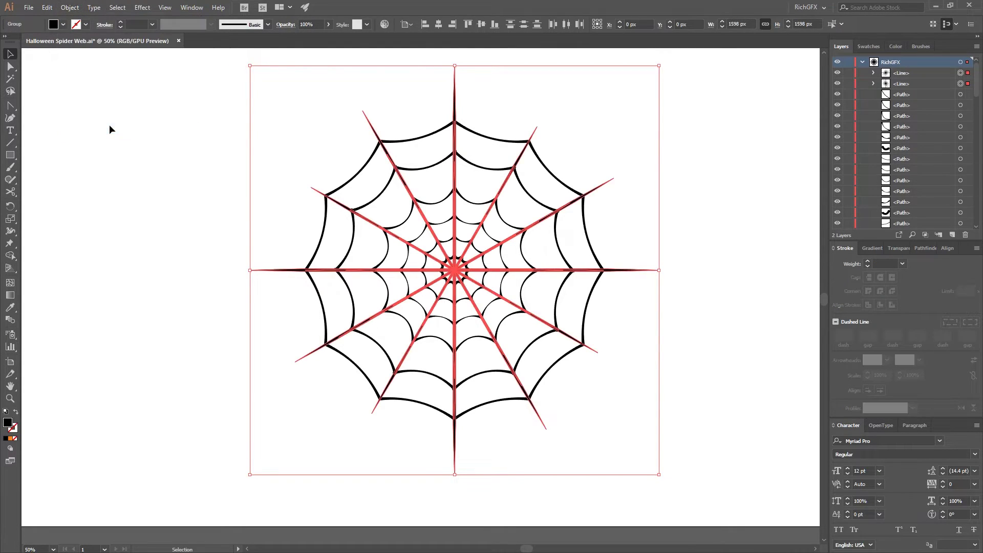
key("ctrl+a")
Unite all web pieces into one compound shape with Pathfinder, then deselect and zoom out
left_click(930, 247)
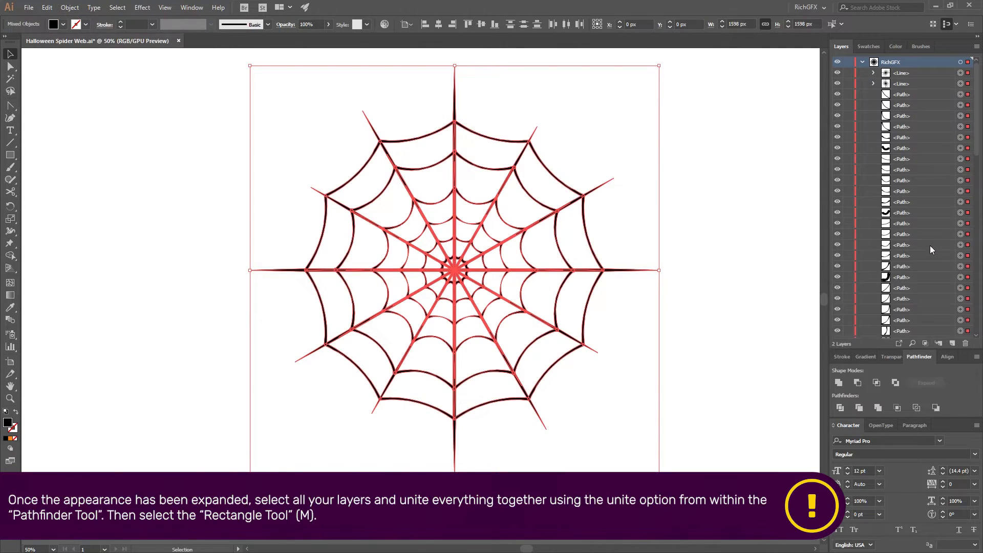
left_click(838, 383)
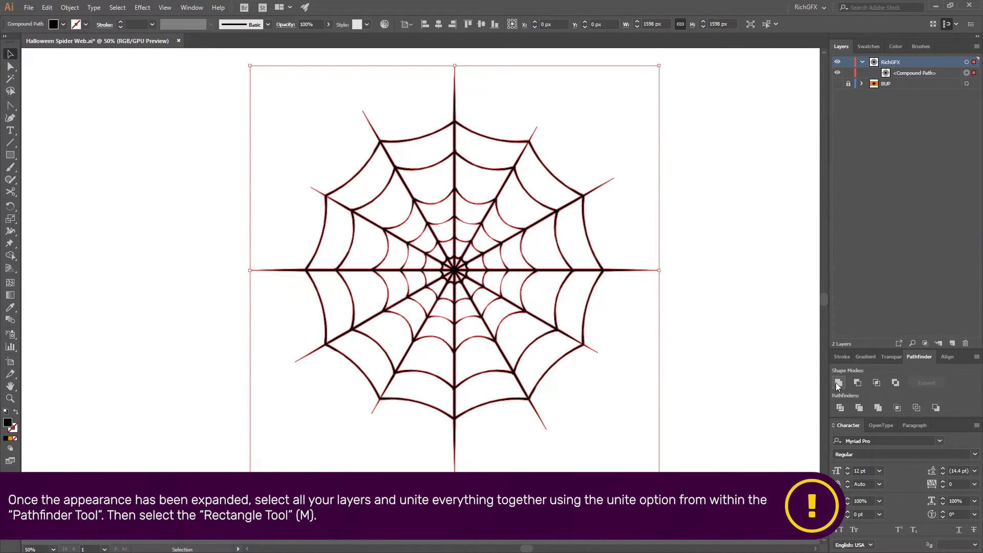
left_click(683, 256)
key("ctrl+minus")
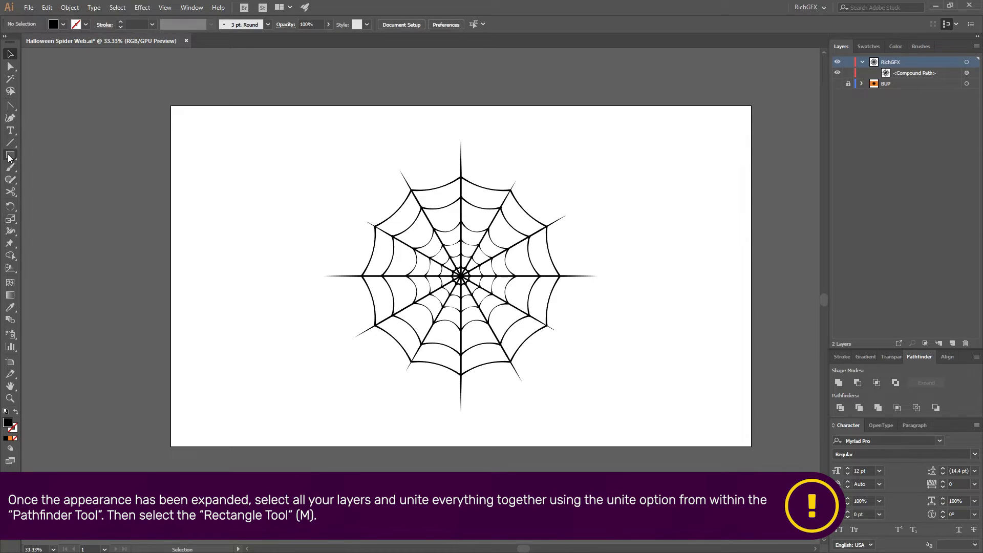
left_click(10, 155)
Draw a rectangle covering the whole artboard and give it a radial gradient fill
left_click_drag(171, 105, 751, 446)
left_click(11, 54)
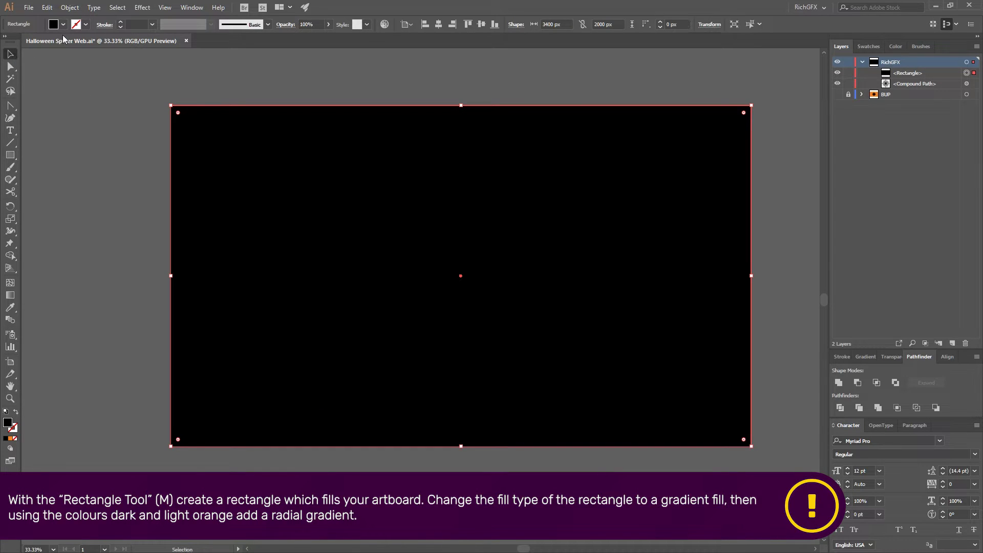
left_click(11, 439)
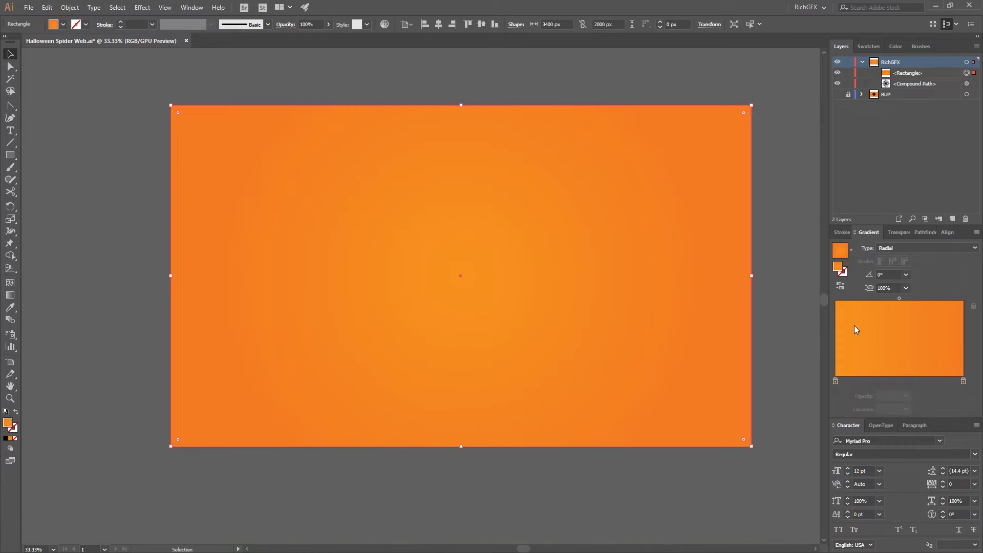
Set the gradient stops to light orange at the centre and darker orange outside, using RGB hex values
double_click(837, 382)
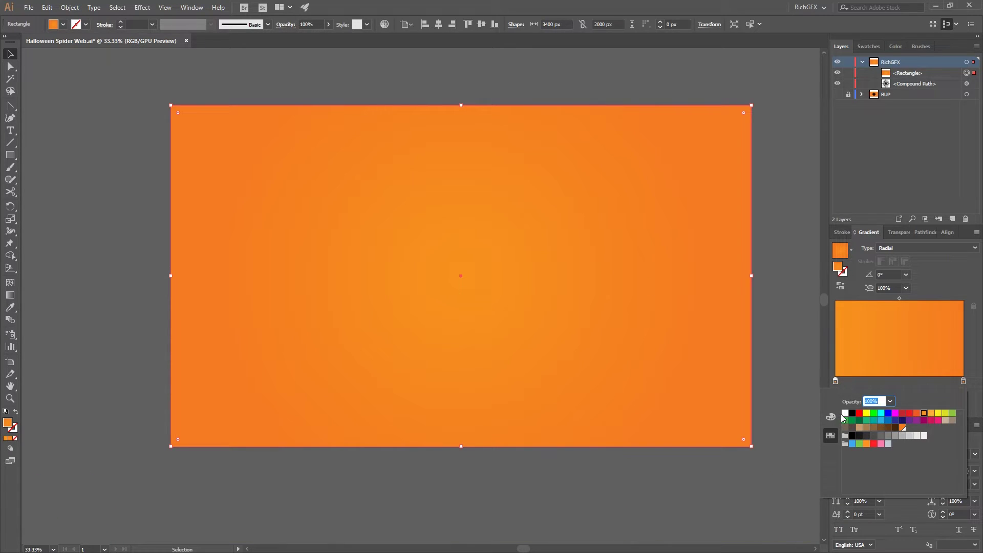
left_click(836, 417)
double_click(947, 471)
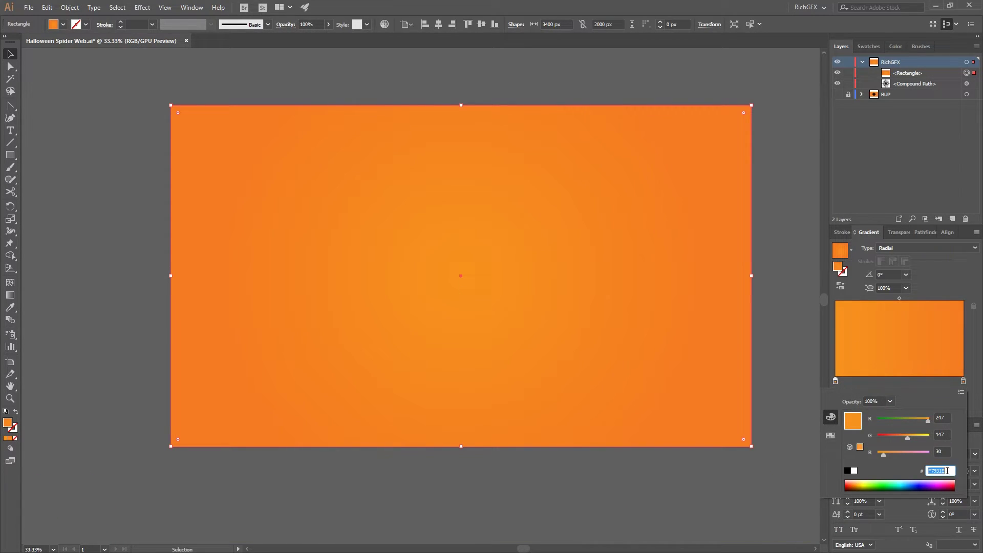
double_click(964, 381)
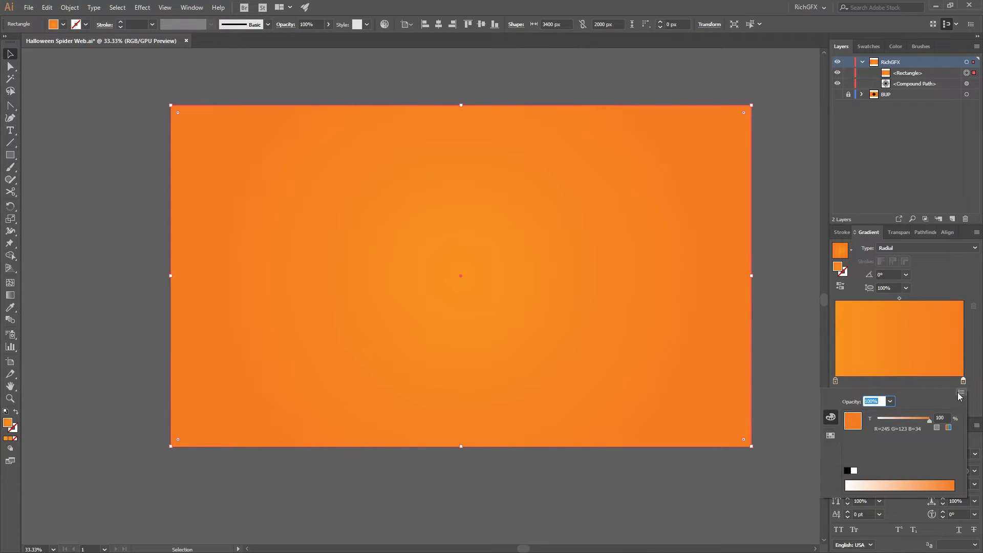
left_click(961, 393)
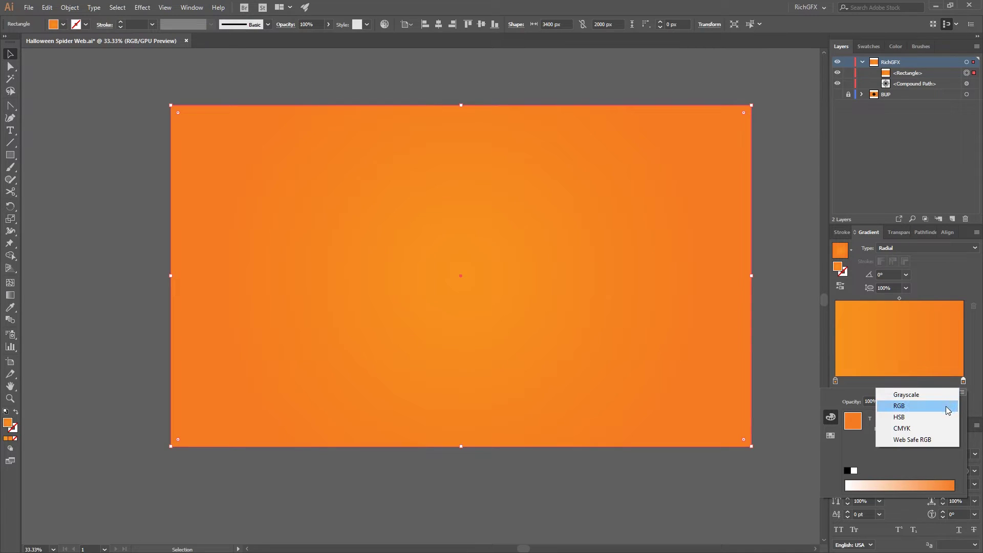
left_click(948, 405)
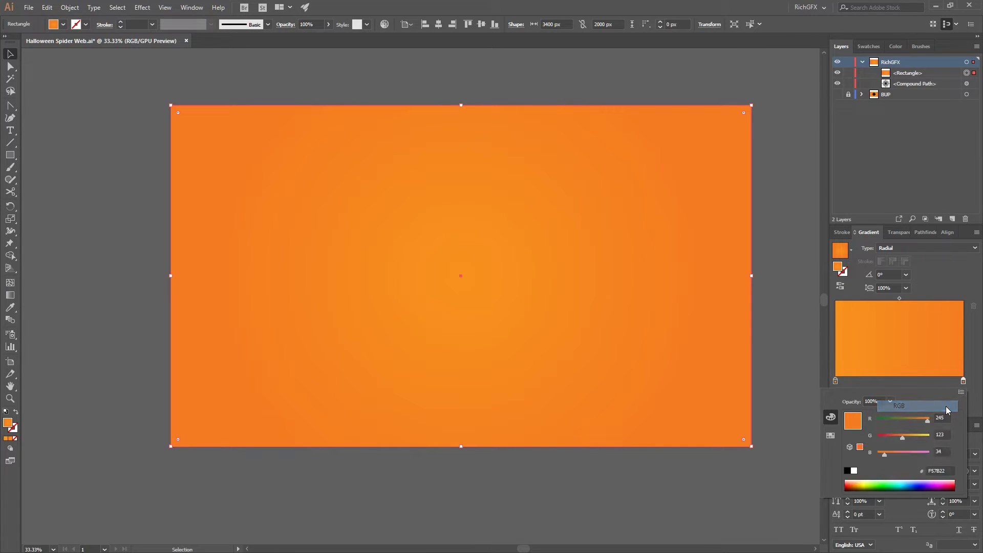
double_click(948, 471)
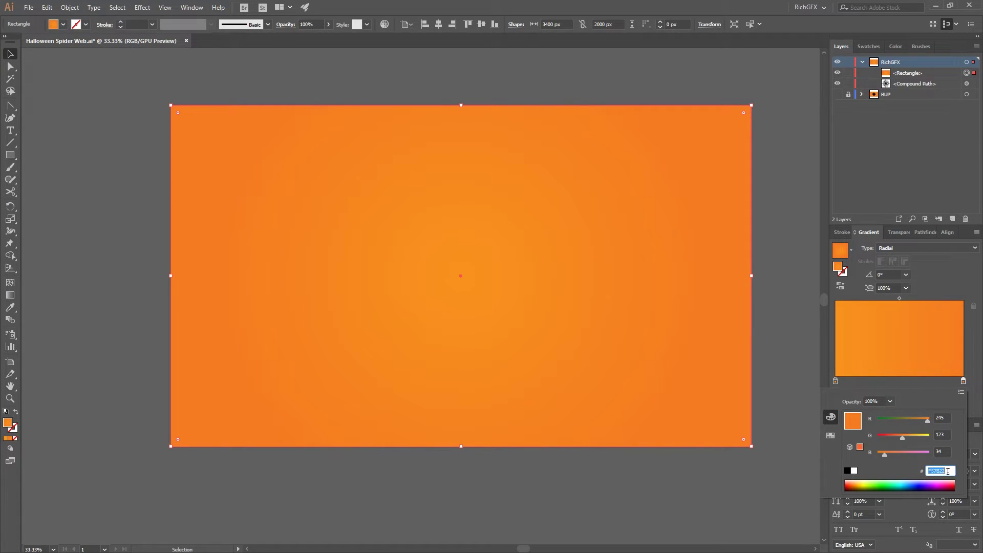
left_click(975, 353)
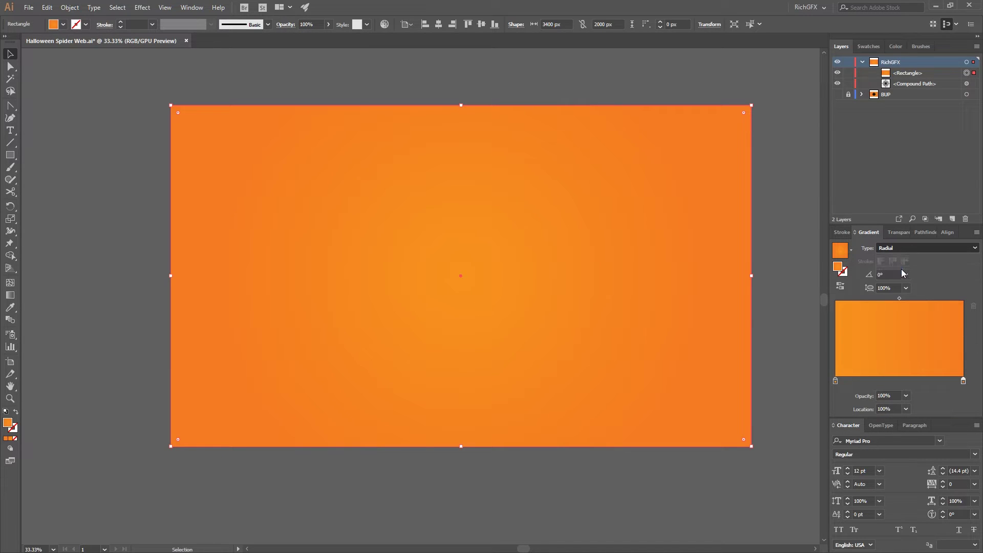
Send the orange gradient rectangle behind the spider web
right_click(673, 215)
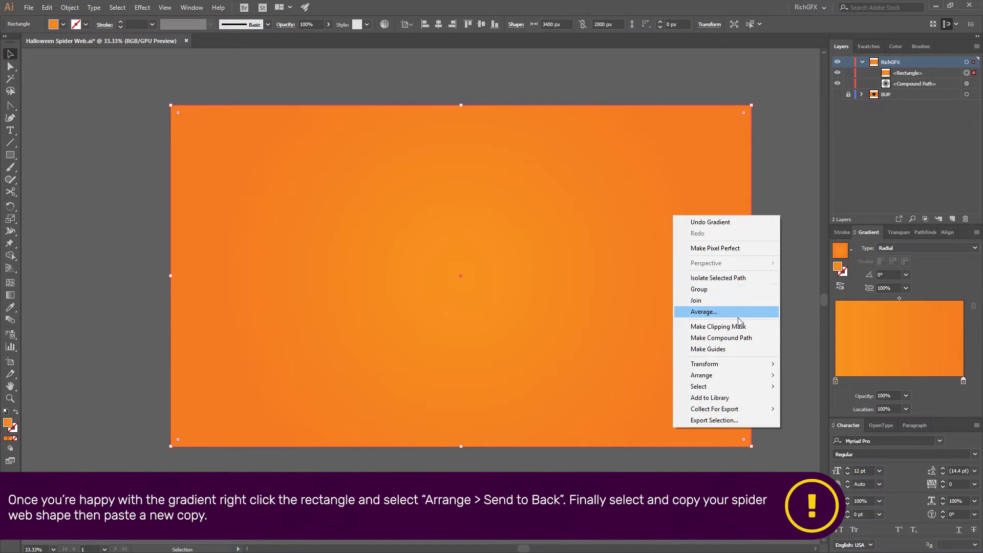
mouse_move(702, 375)
left_click(861, 409)
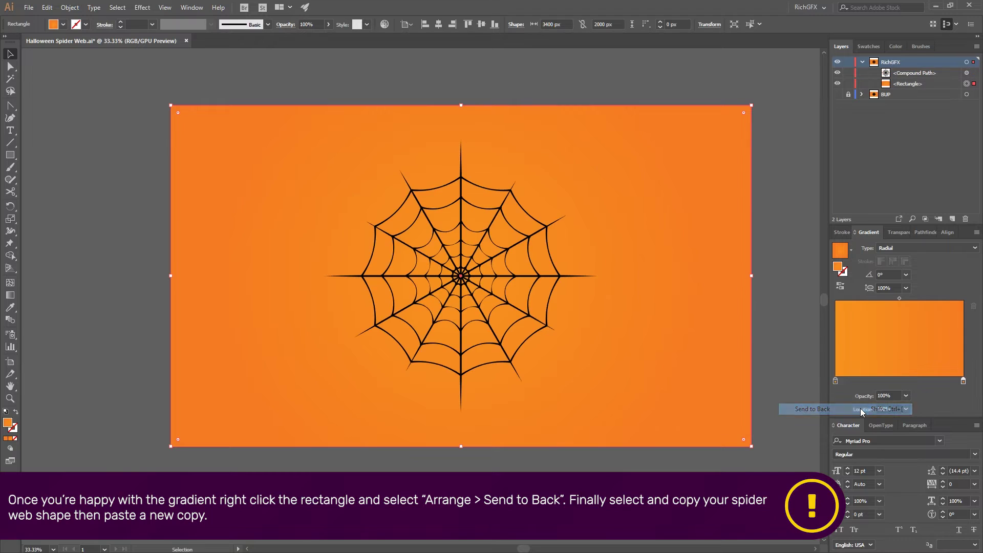
left_click(778, 230)
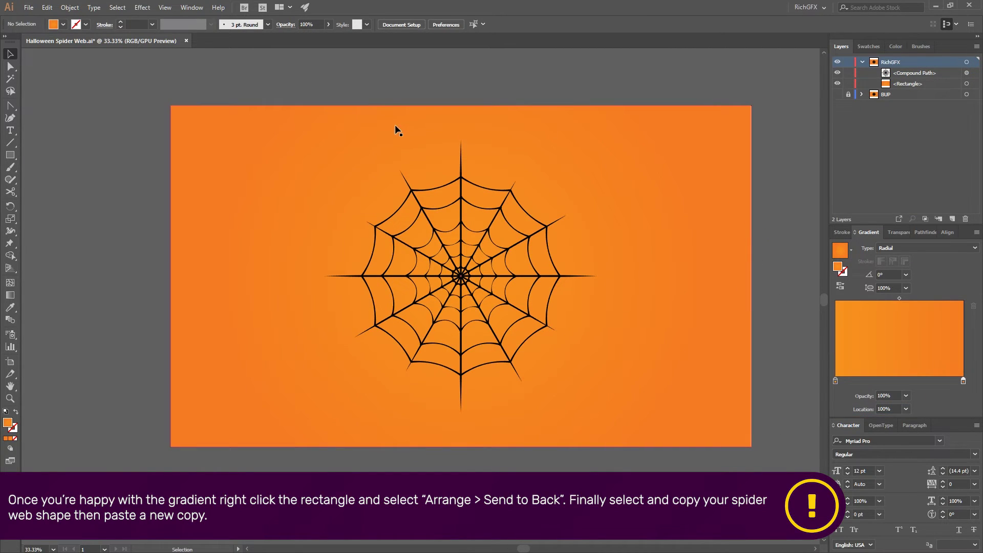
Copy the spider web and paste a duplicate in place on top
left_click(485, 245)
left_click(46, 7)
left_click(77, 57)
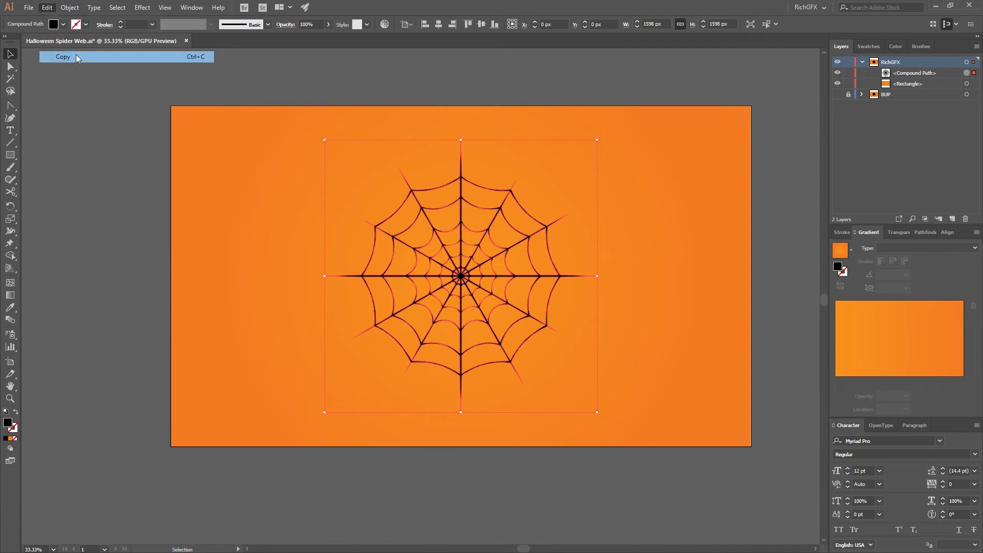
left_click(47, 7)
left_click(96, 102)
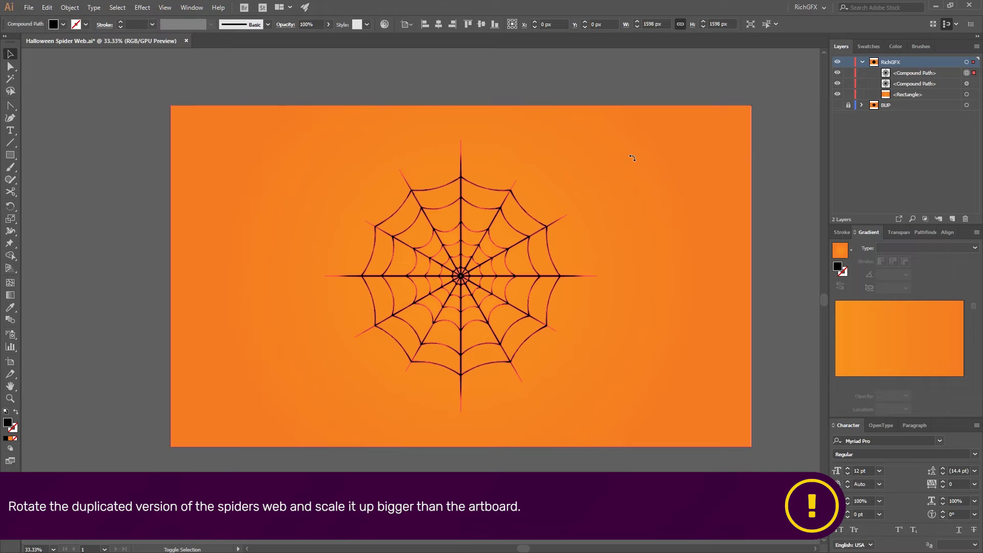
Rotate the duplicate web and scale it up to about 4669 px, well past the artboard
left_click_drag(644, 194, 707, 236)
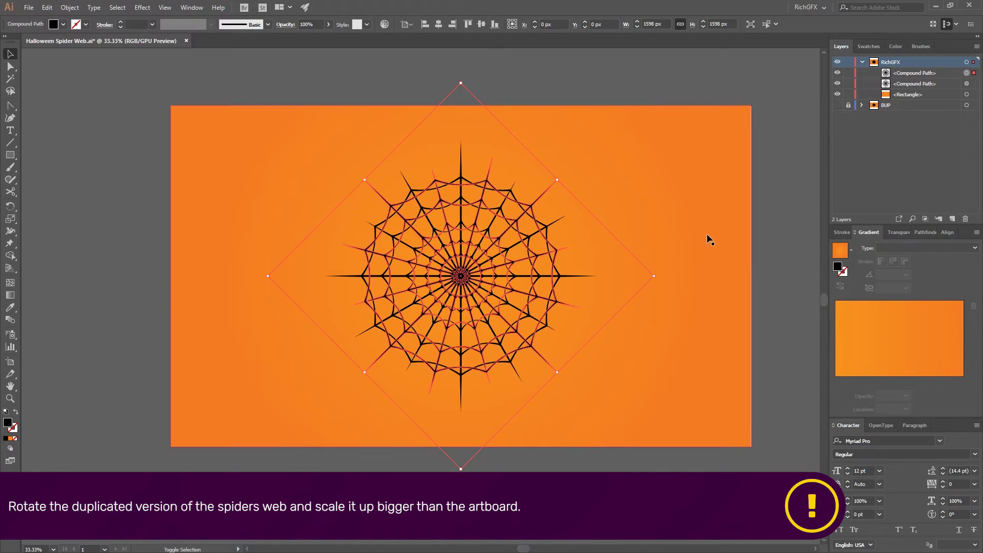
scroll(688, 272, "down", 1)
mouse_move(689, 274)
left_mouse_down()
mouse_move(635, 235)
mouse_move(665, 211)
mouse_move(675, 170)
left_mouse_up()
left_click_drag(517, 234, 685, 256)
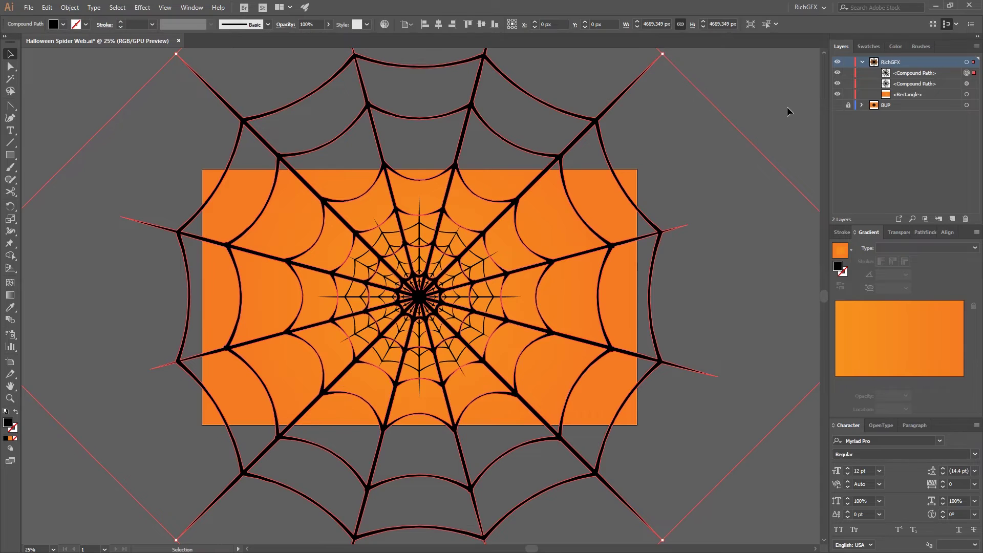
left_click(788, 107)
Copy the orange background rectangle and paste the copy in front
left_click(967, 94)
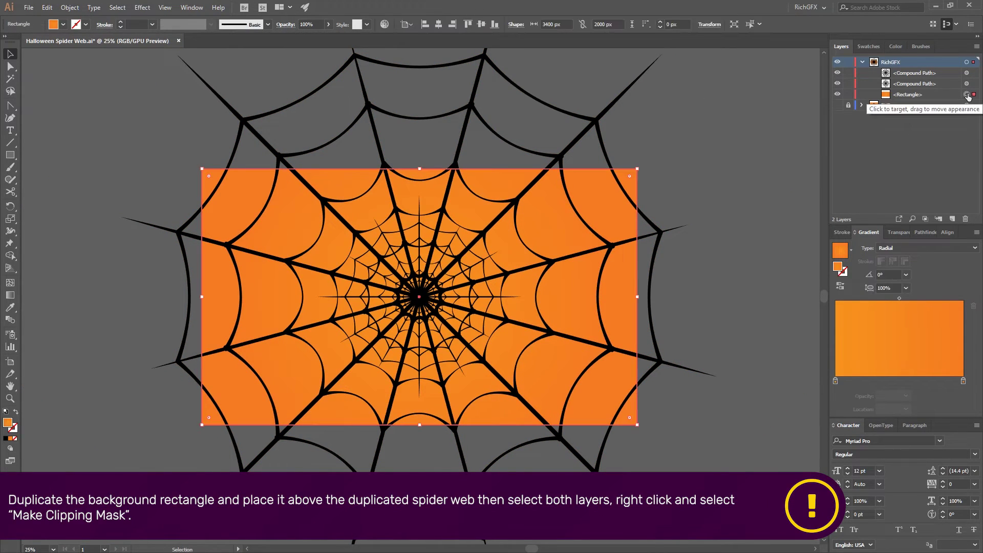
key("ctrl+c")
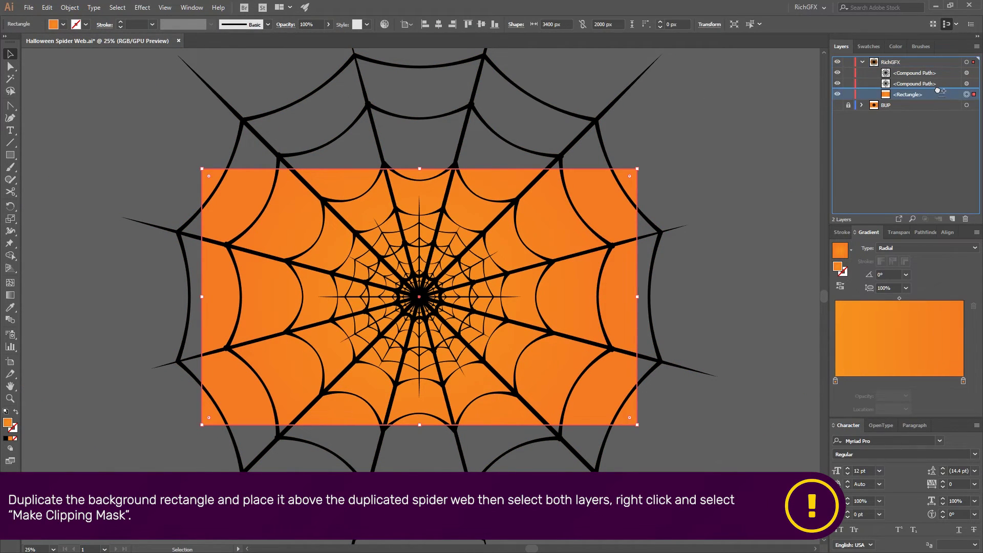
key("ctrl+f")
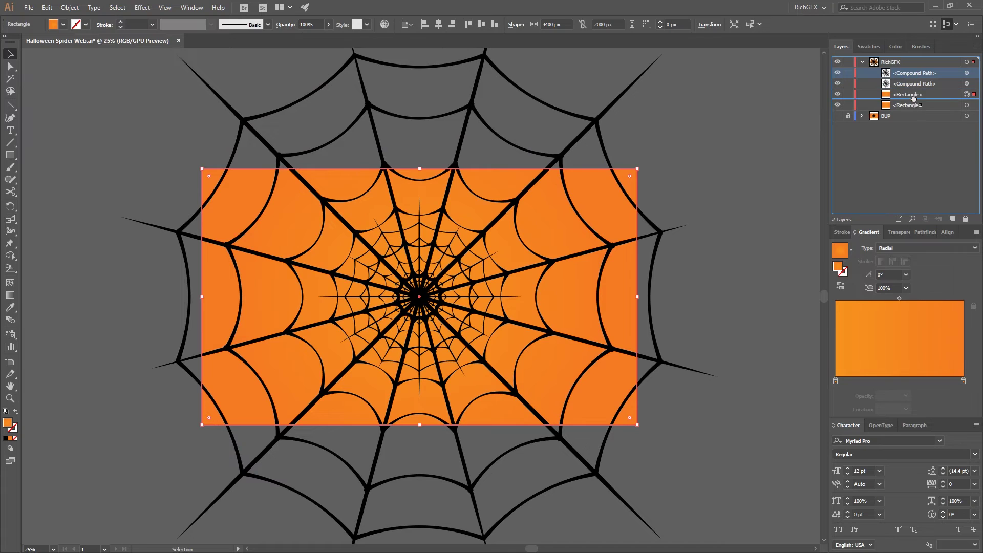
Move the large web beneath the rectangle copy and clip it with a clipping mask
left_click_drag(915, 72, 915, 106)
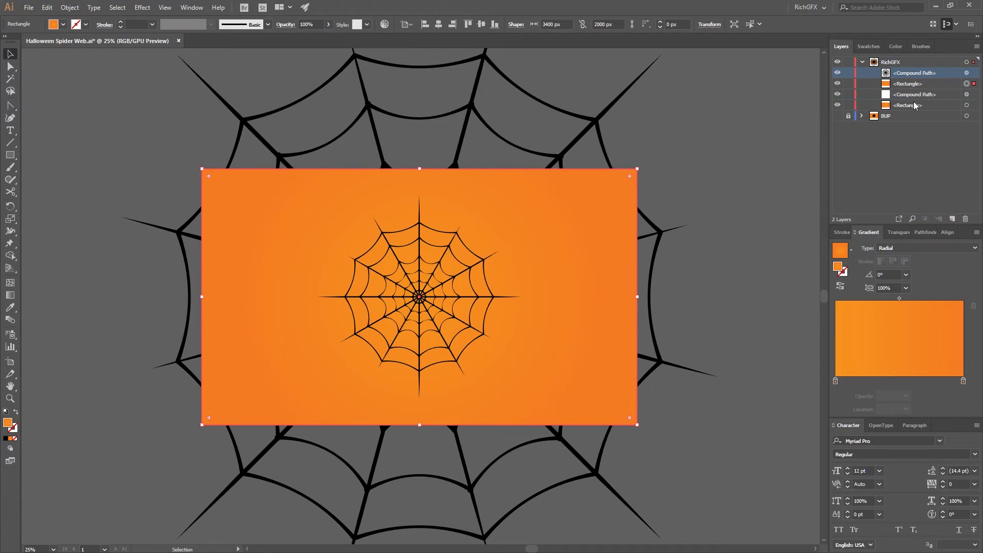
left_click(968, 95, "shift")
right_click(614, 184)
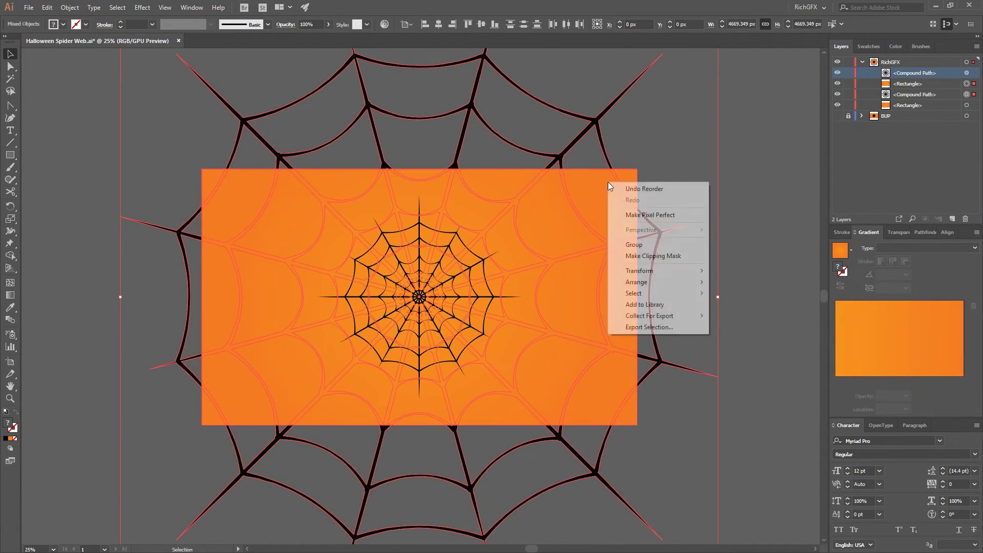
left_click(701, 261)
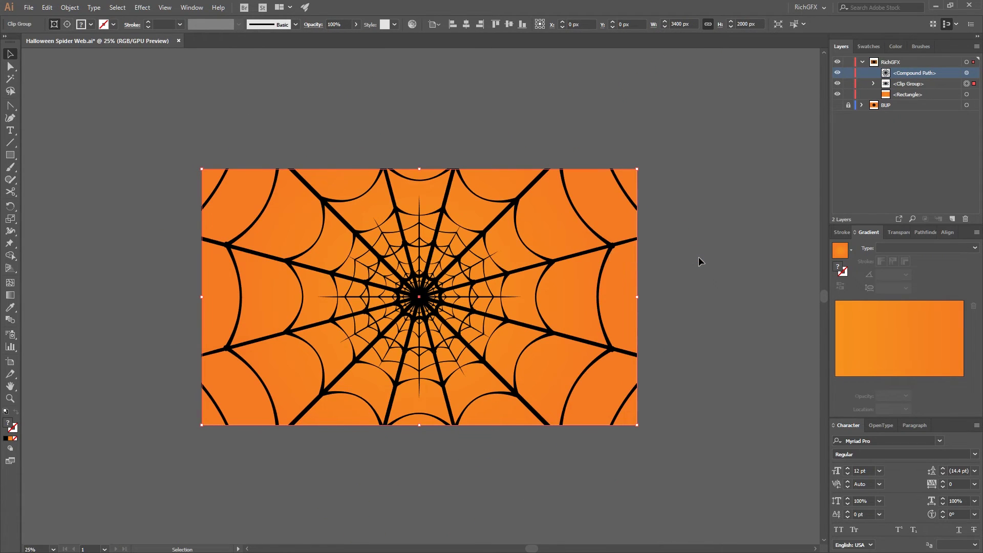
left_click(967, 105)
key("i")
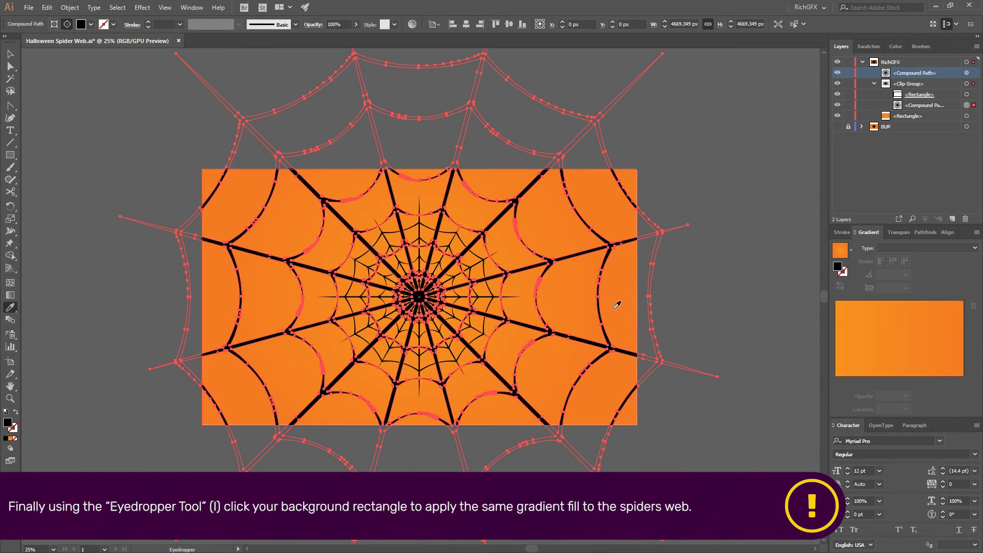
Eyedropper the background rectangle's orange radial gradient onto the enlarged clipped web
left_click(620, 302)
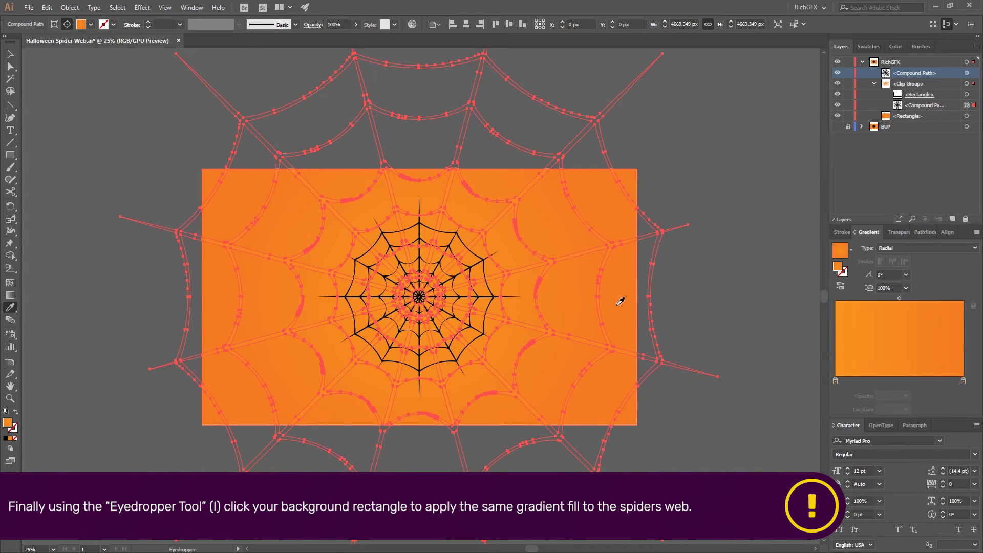
key("v")
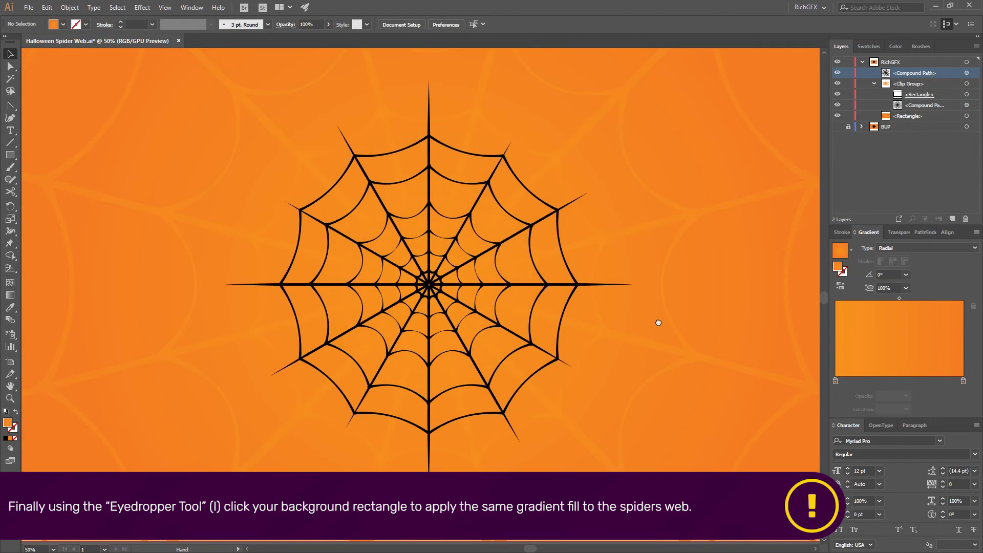